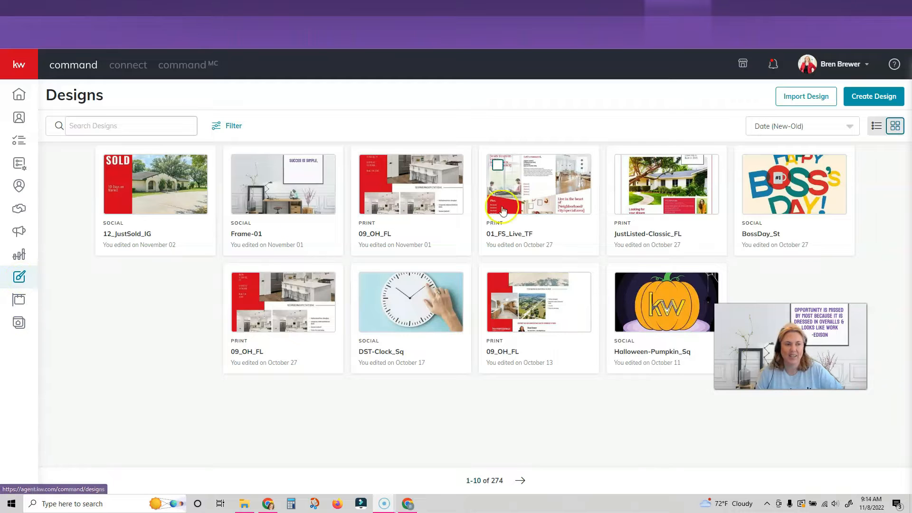
# Start a new Print design.
pyautogui.click(877, 98)
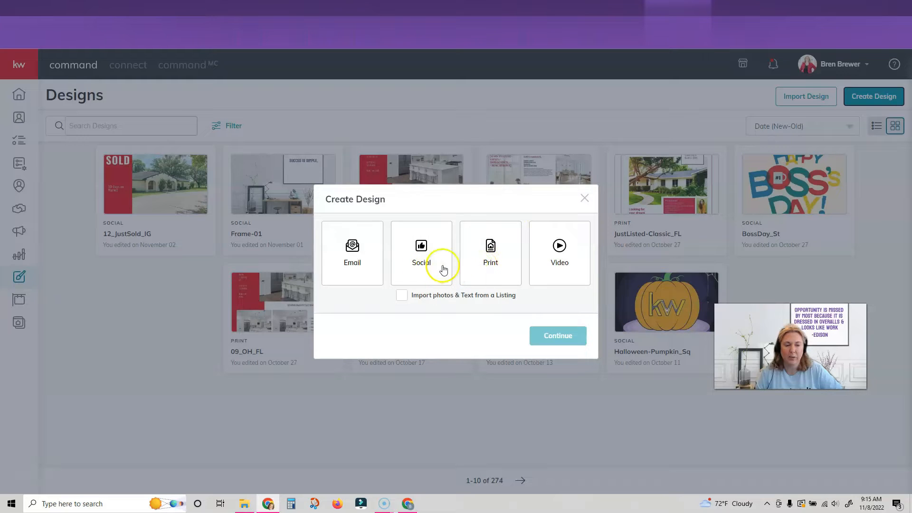
pyautogui.click(482, 264)
pyautogui.click(545, 336)
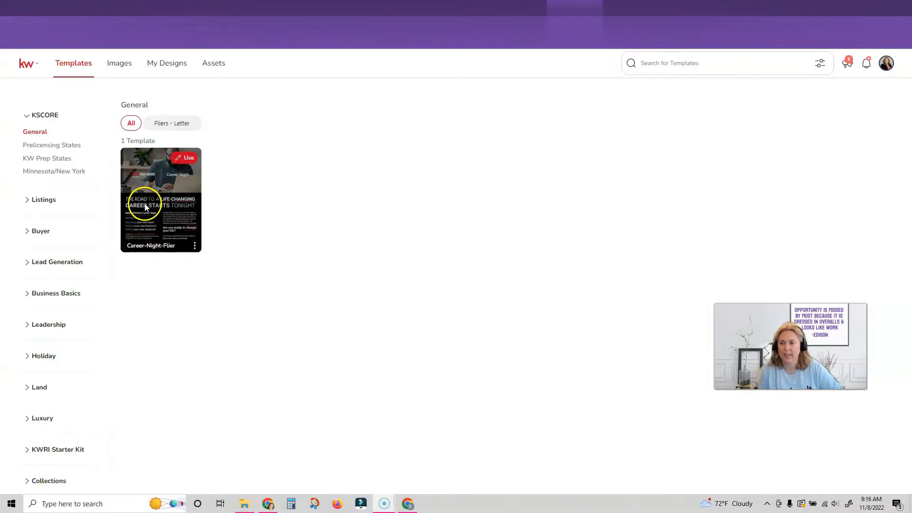
# Use the 'You're Invited' template from Listings > Open House, Fliers - Letter.
pyautogui.click(47, 202)
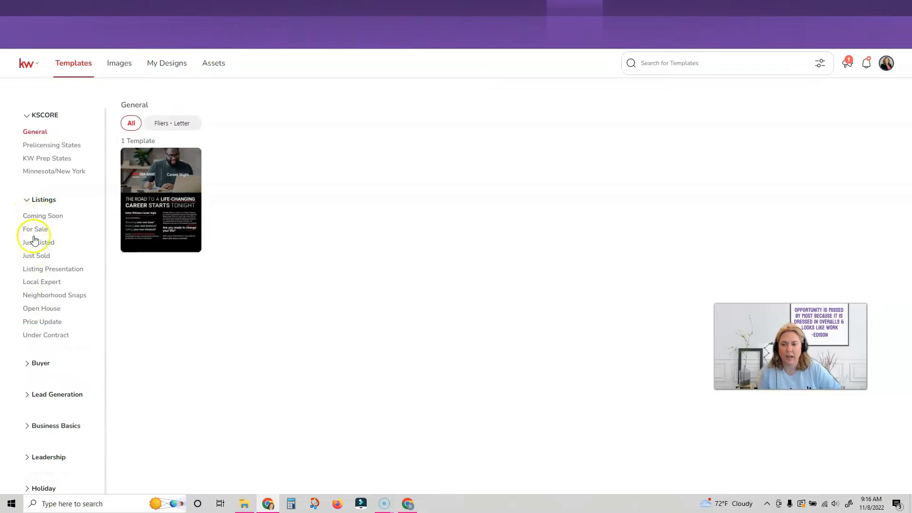
pyautogui.click(37, 311)
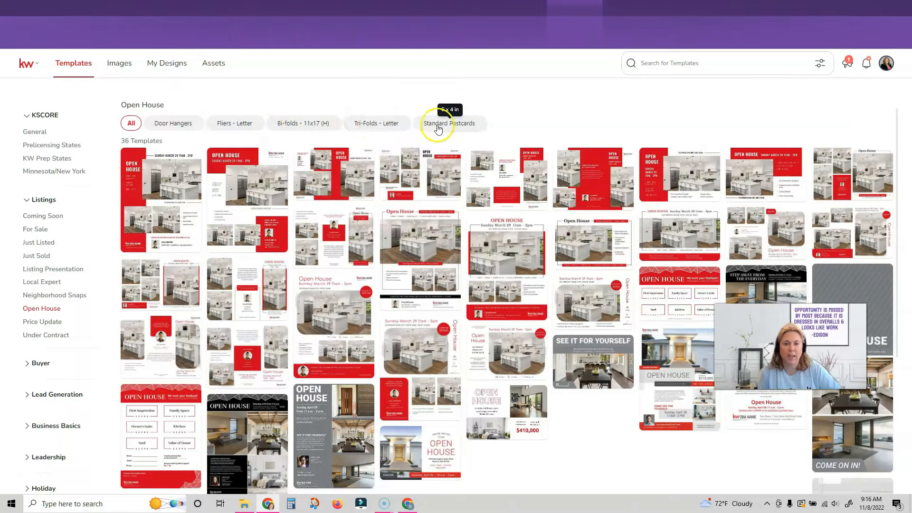
pyautogui.click(241, 124)
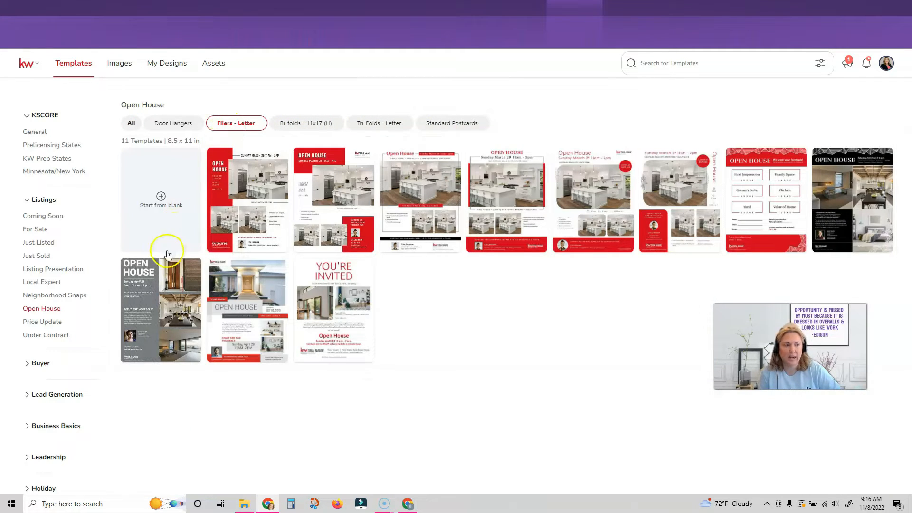
pyautogui.moveTo(344, 274)
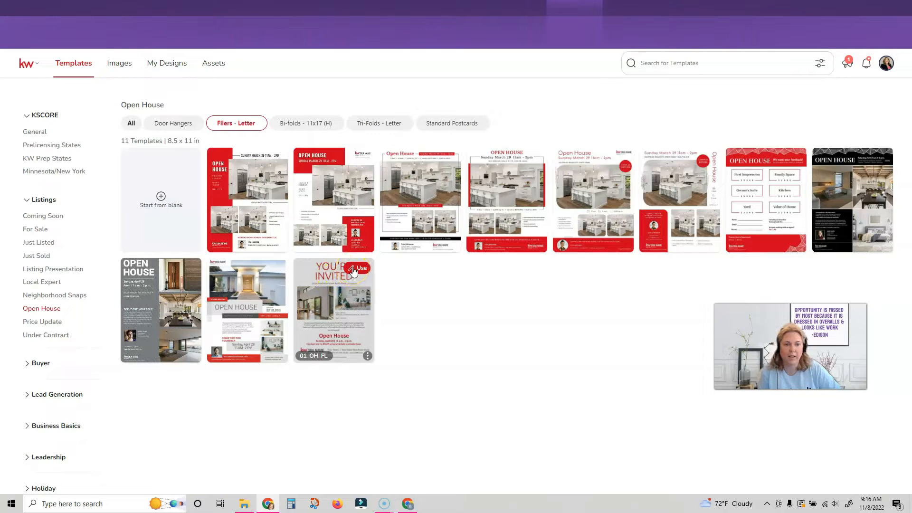
pyautogui.click(353, 270)
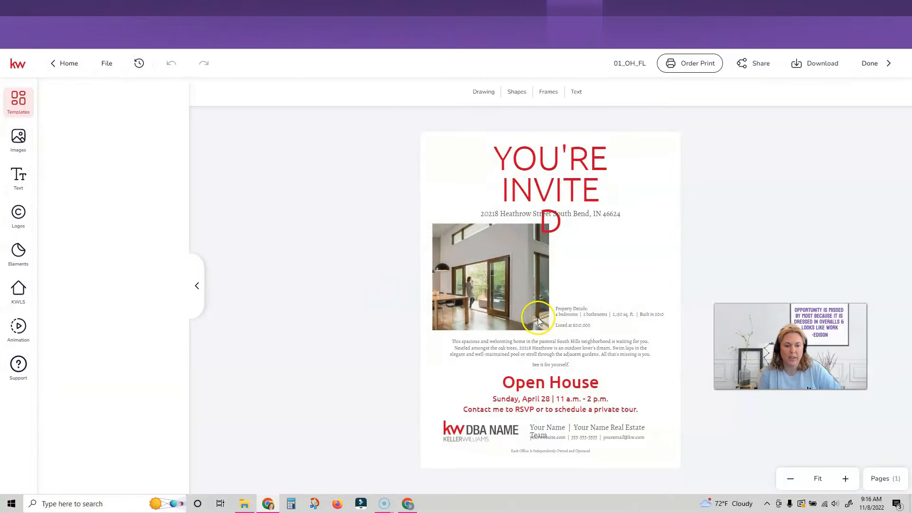
# Widen the YOU'RE INVITED heading so it fits neatly on two lines.
pyautogui.click(556, 169)
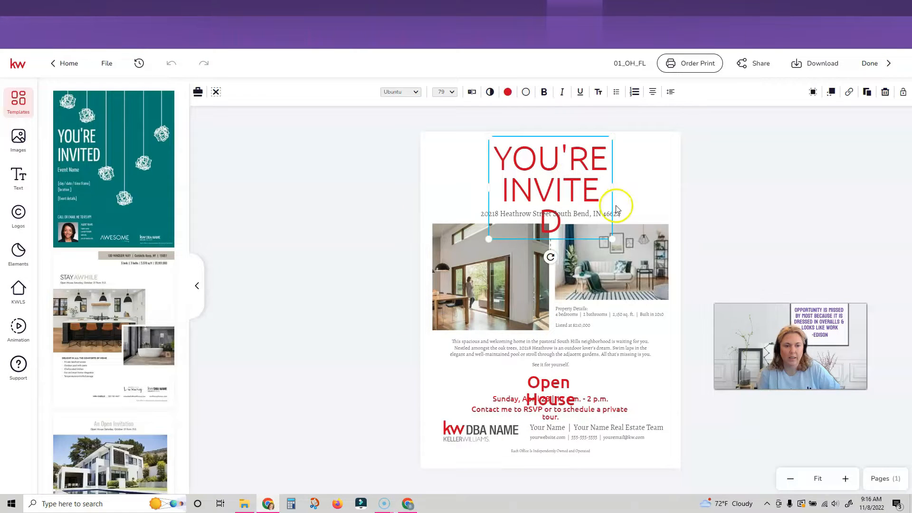
pyautogui.moveTo(627, 188); pyautogui.dragTo(648, 191)
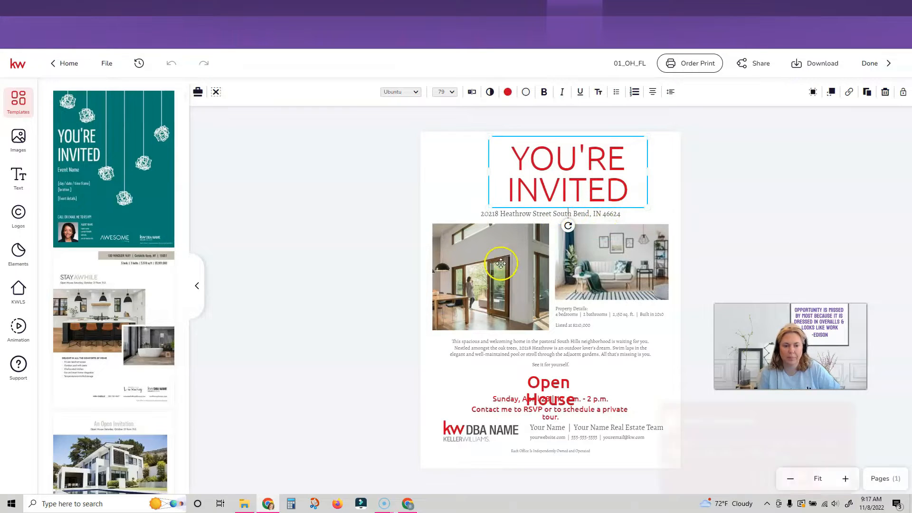
pyautogui.click(801, 477)
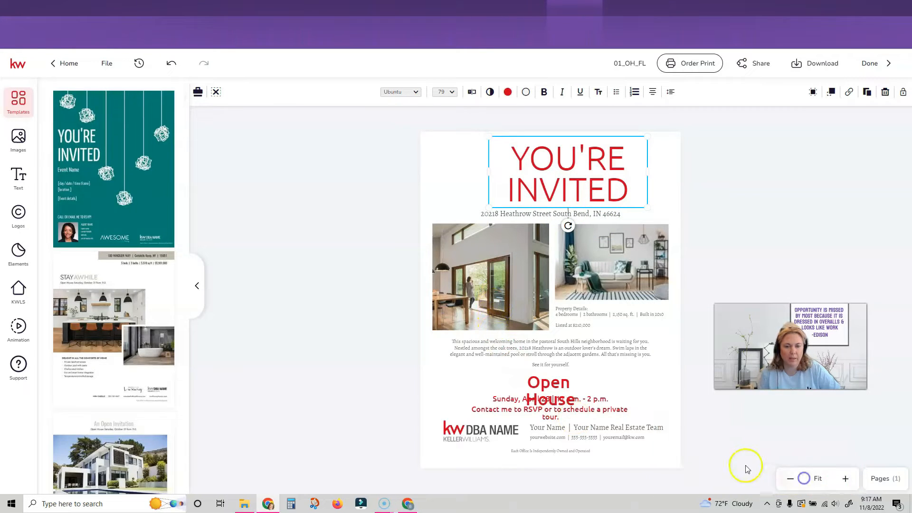
# Widen the Open House text to one line and open KWLS for the left photo.
pyautogui.scroll(-5, 143, 260)
pyautogui.scroll(-8, 143, 169)
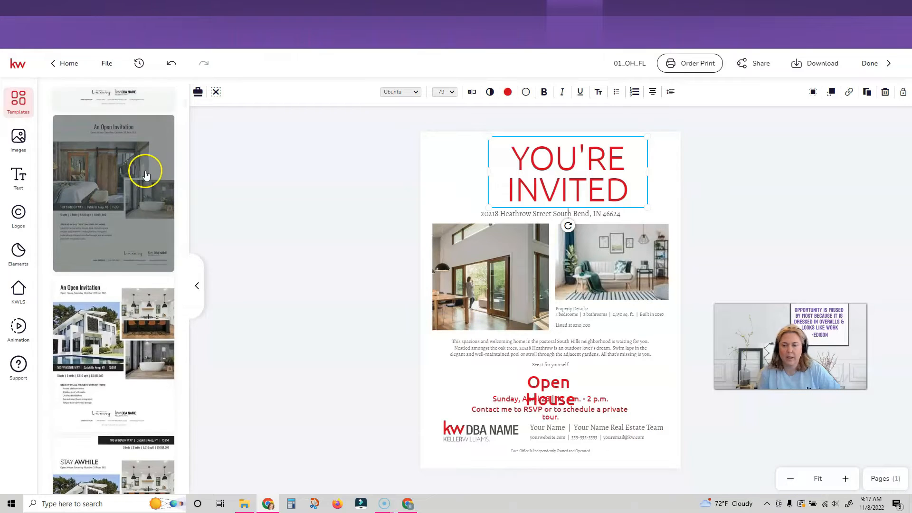
pyautogui.scroll(-6, 127, 400)
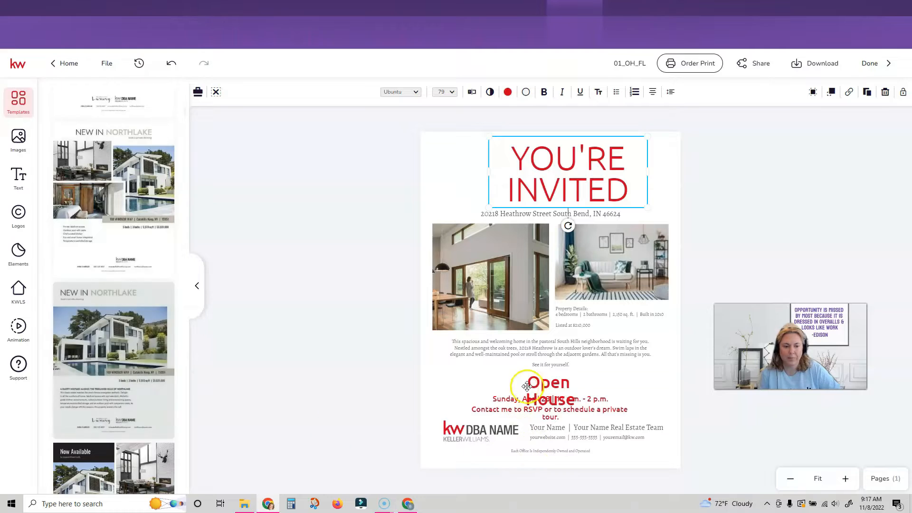
pyautogui.click(541, 383)
pyautogui.moveTo(613, 390); pyautogui.dragTo(623, 391)
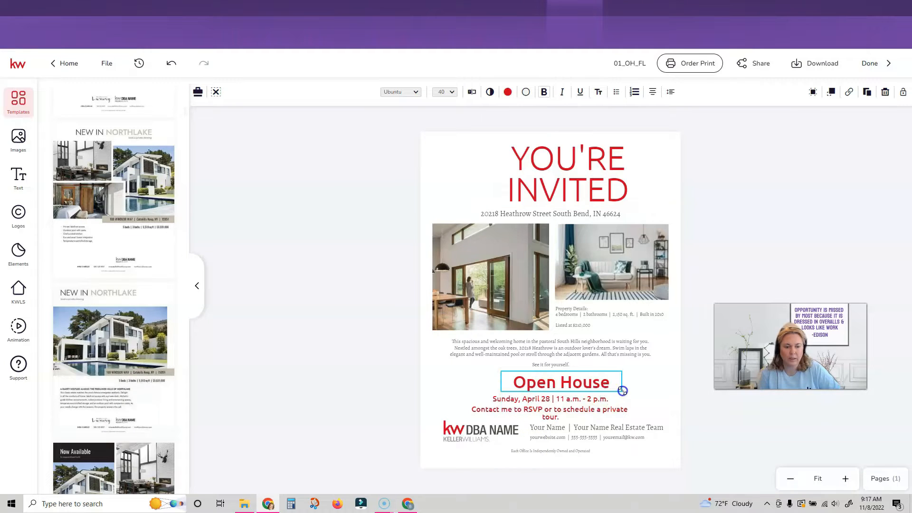
pyautogui.click(502, 260)
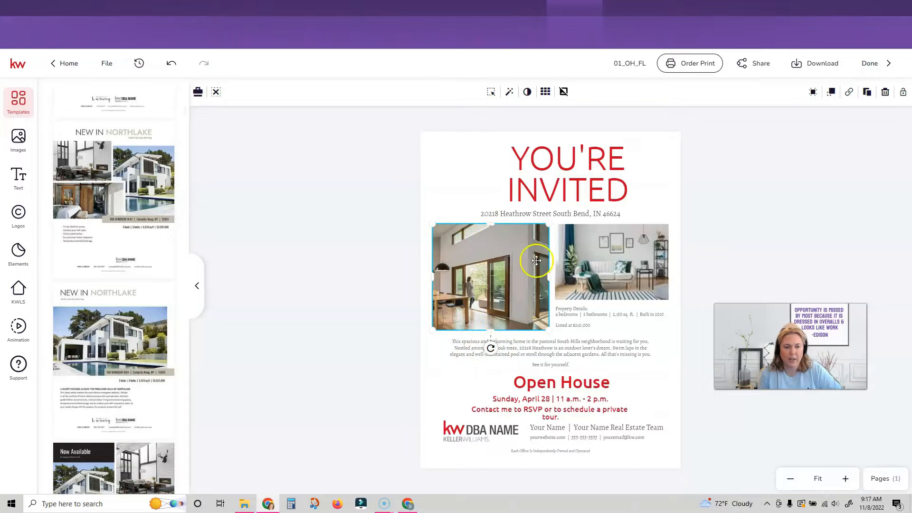
pyautogui.click(18, 291)
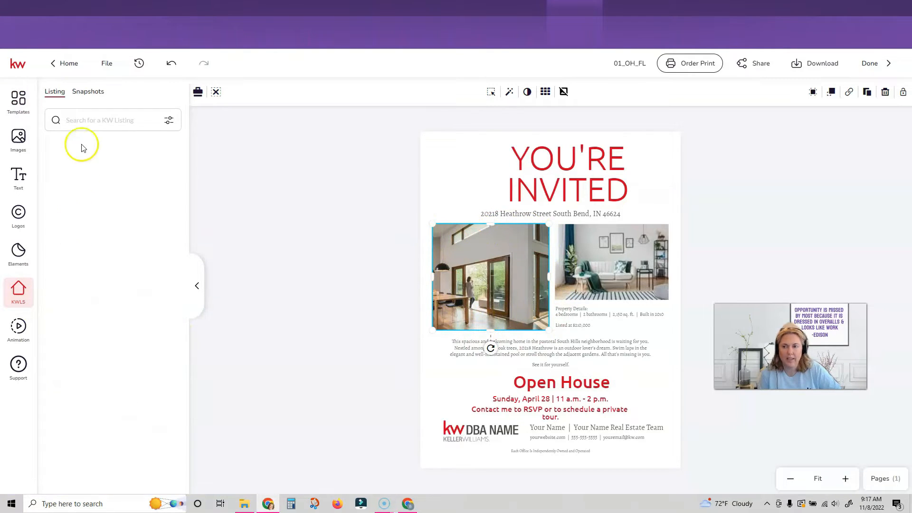
# Search KWLS by MLS number 43986737 and open the found listing's photos.
pyautogui.click(172, 120)
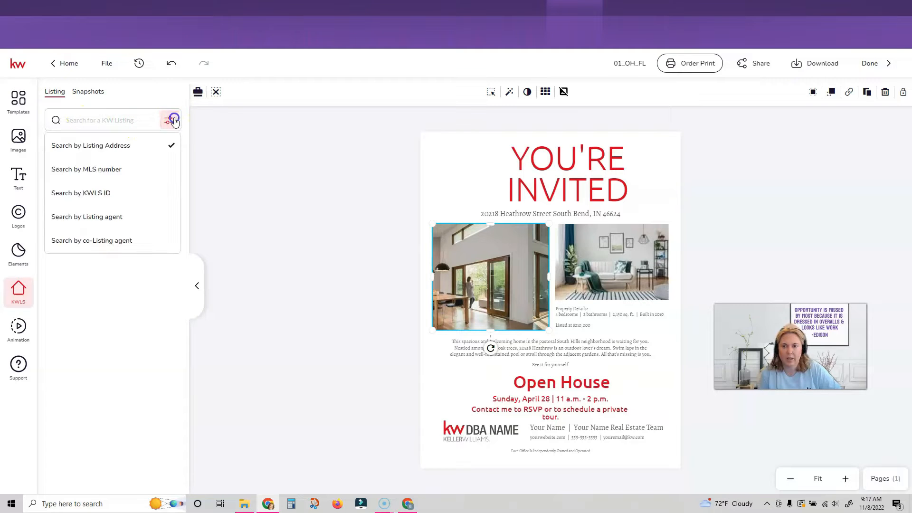
pyautogui.click(59, 172)
pyautogui.click(87, 122)
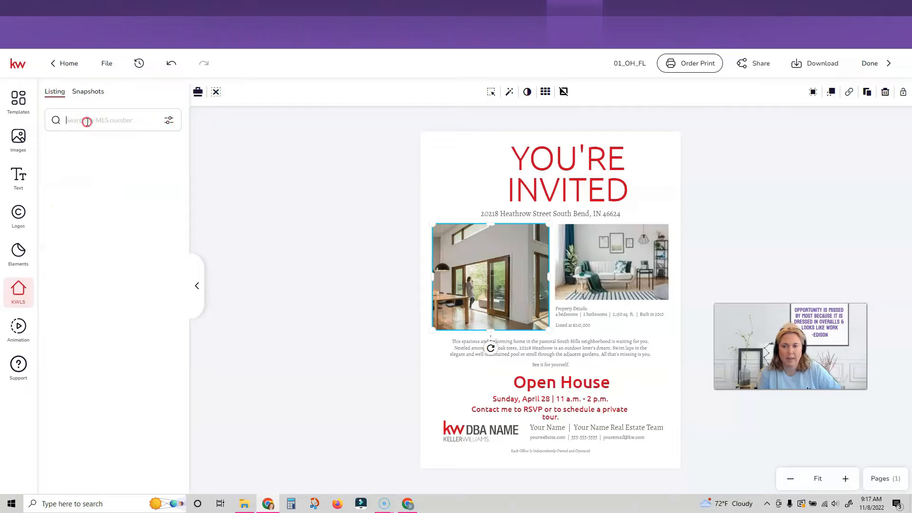
pyautogui.write('43986737')
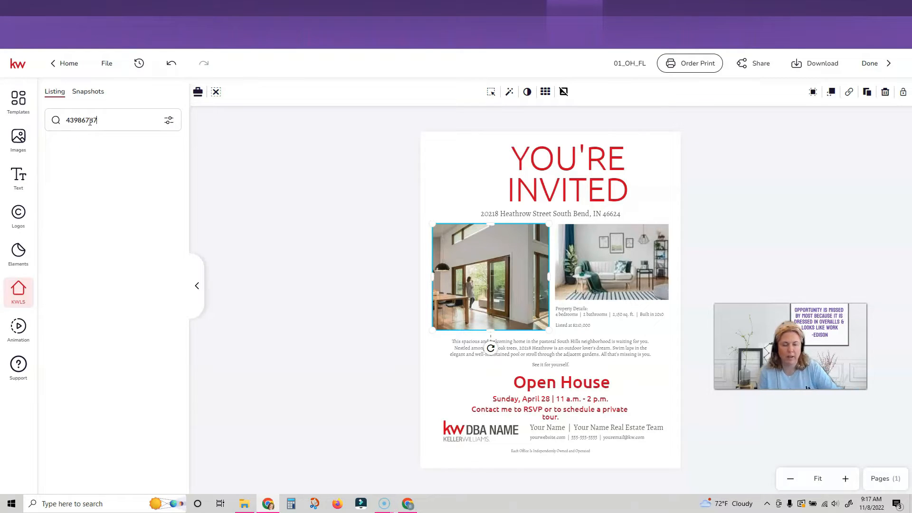
pyautogui.press('Return')
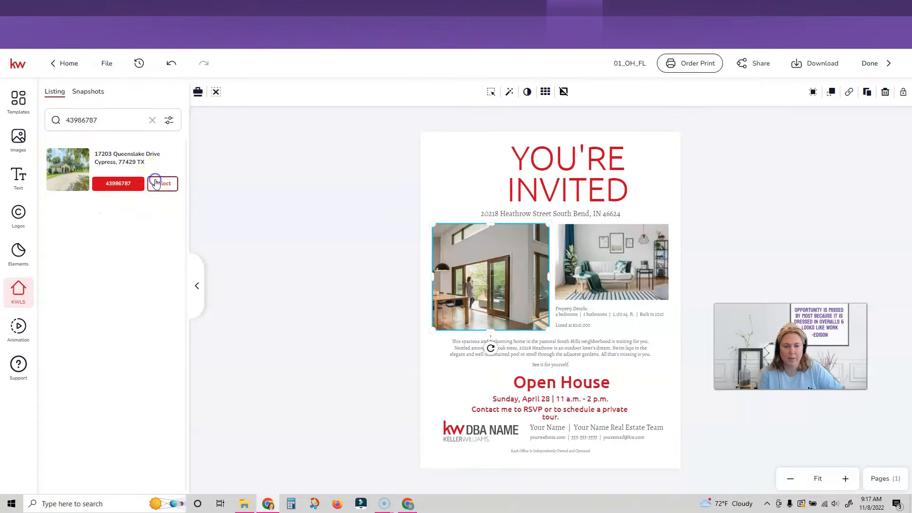
pyautogui.click(156, 184)
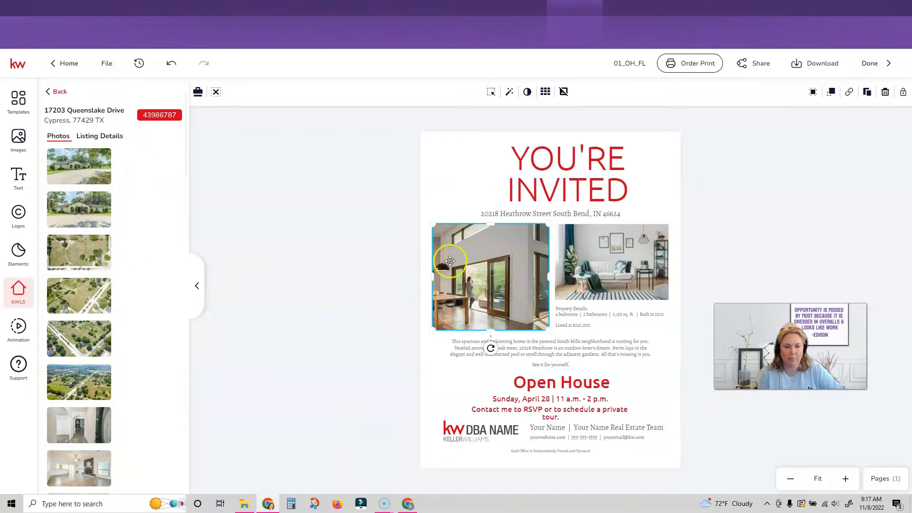
pyautogui.moveTo(69, 209)
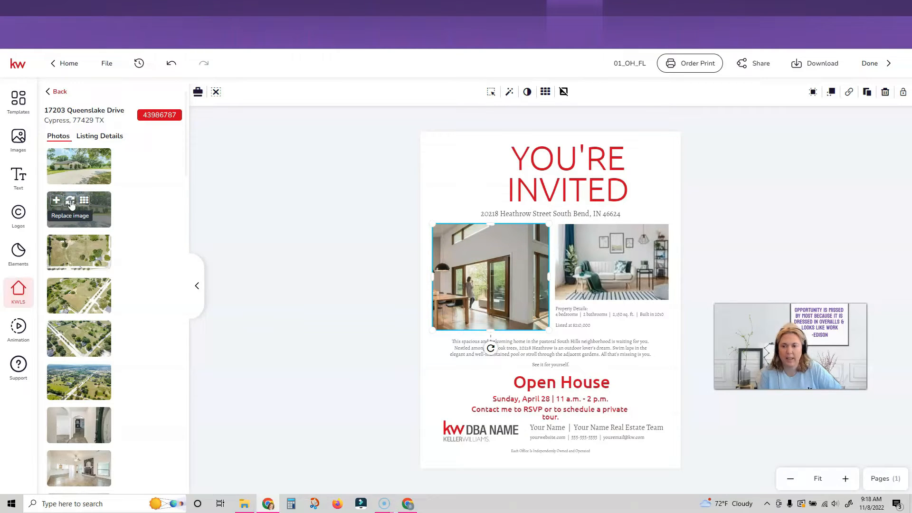
# Put the house exterior in the left photo frame and a kitchen photo in the right frame.
pyautogui.click(71, 203)
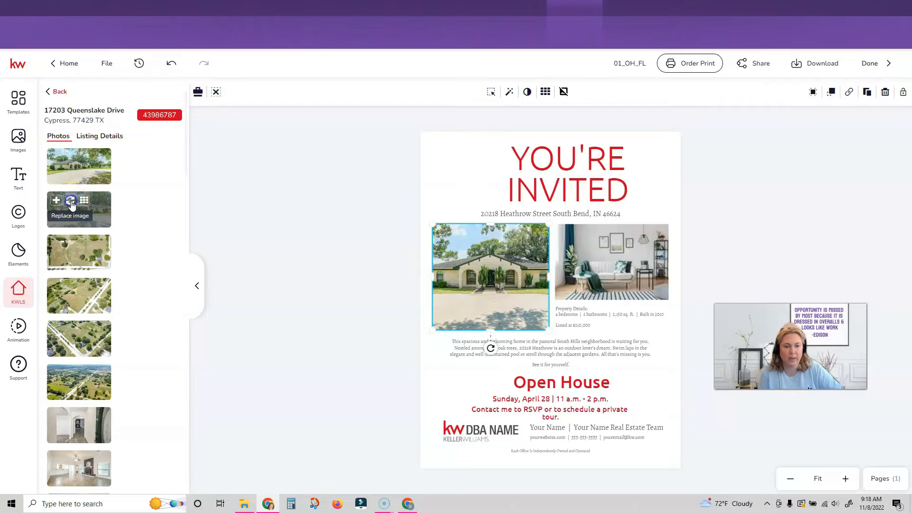
pyautogui.click(608, 266)
pyautogui.scroll(-1, 93, 245)
pyautogui.scroll(-5, 93, 247)
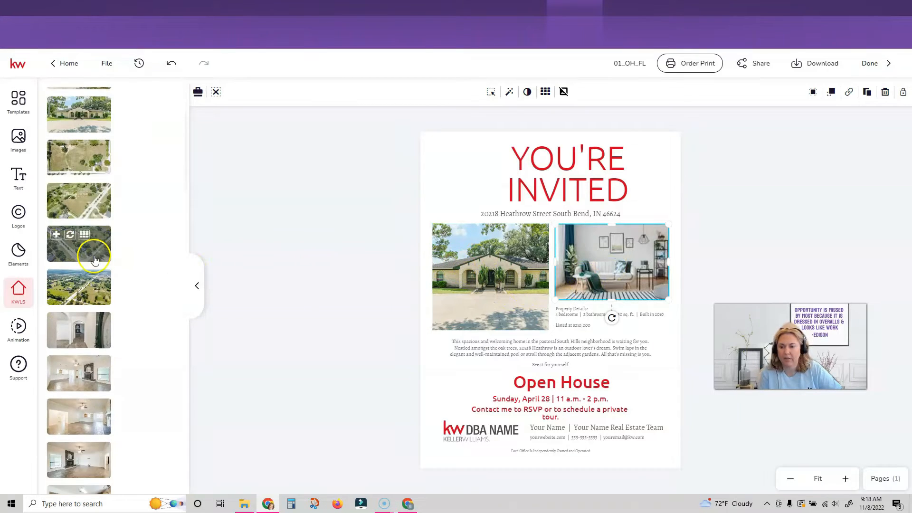
pyautogui.scroll(-2, 93, 255)
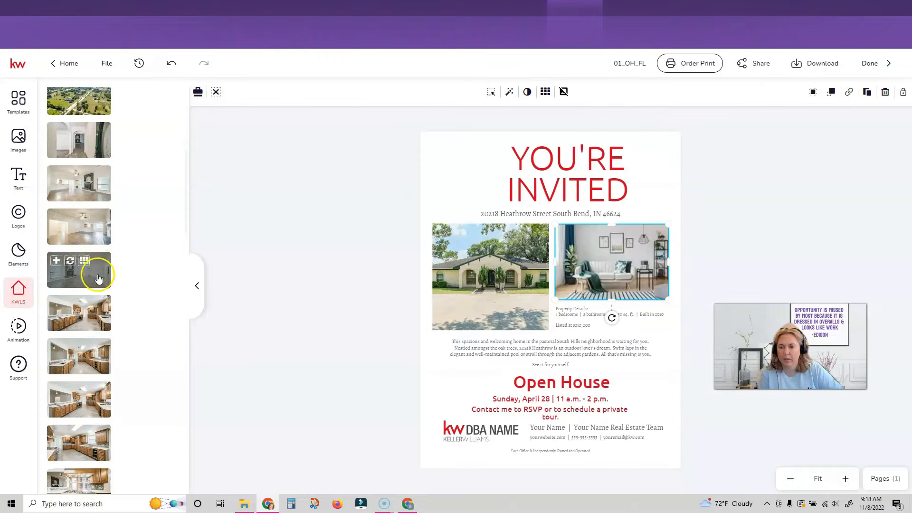
pyautogui.scroll(-3, 94, 304)
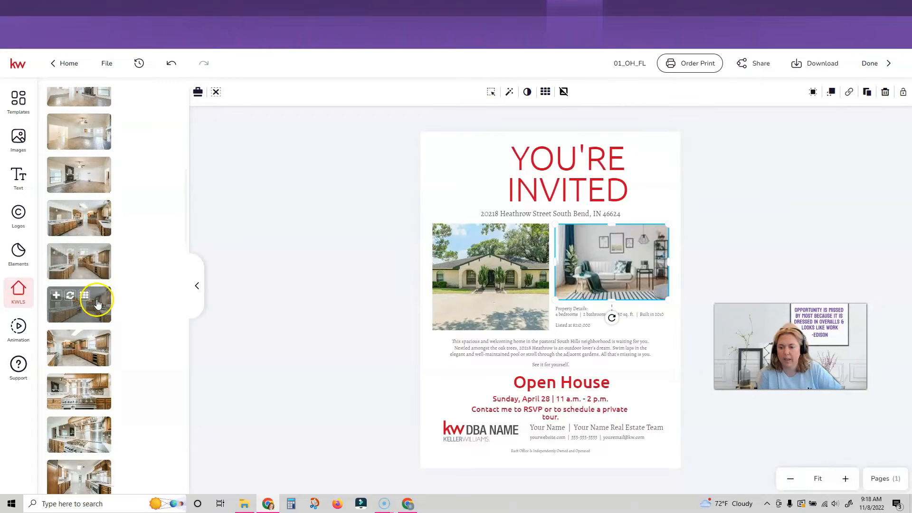
pyautogui.click(94, 327)
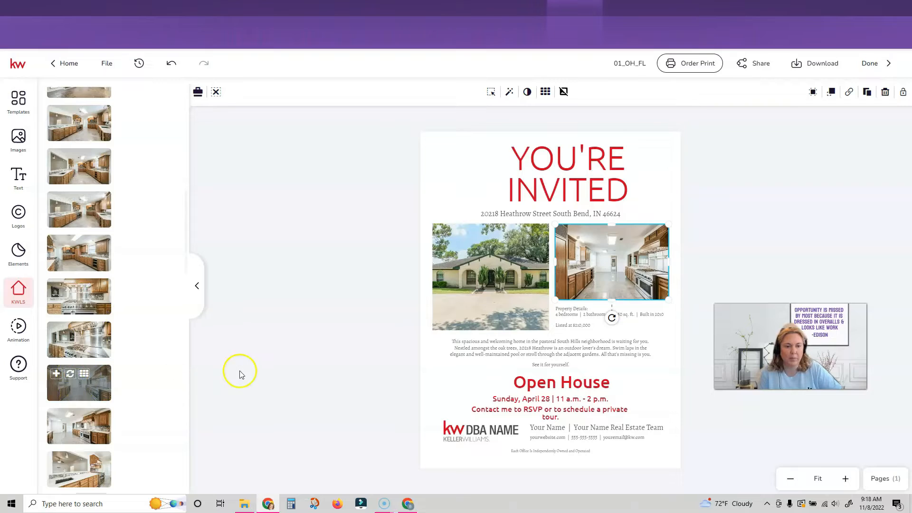
pyautogui.click(508, 214)
pyautogui.click(522, 214)
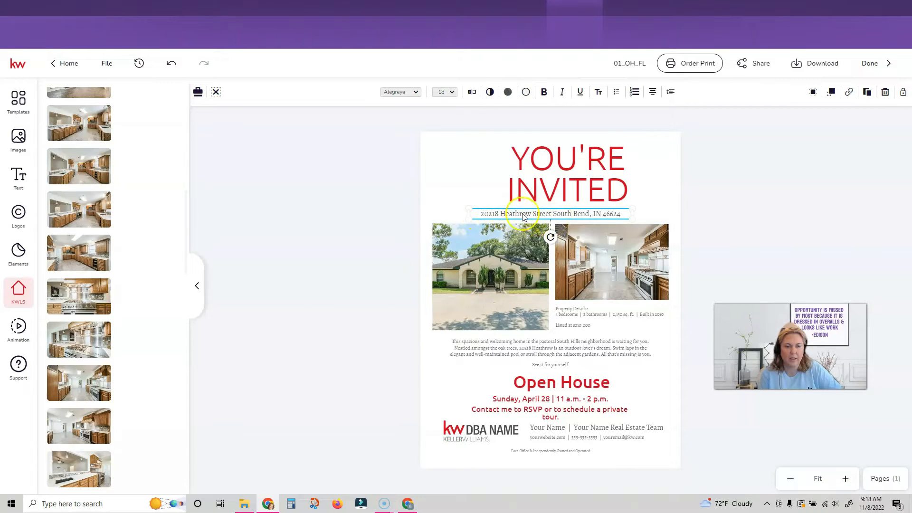
pyautogui.click(472, 93)
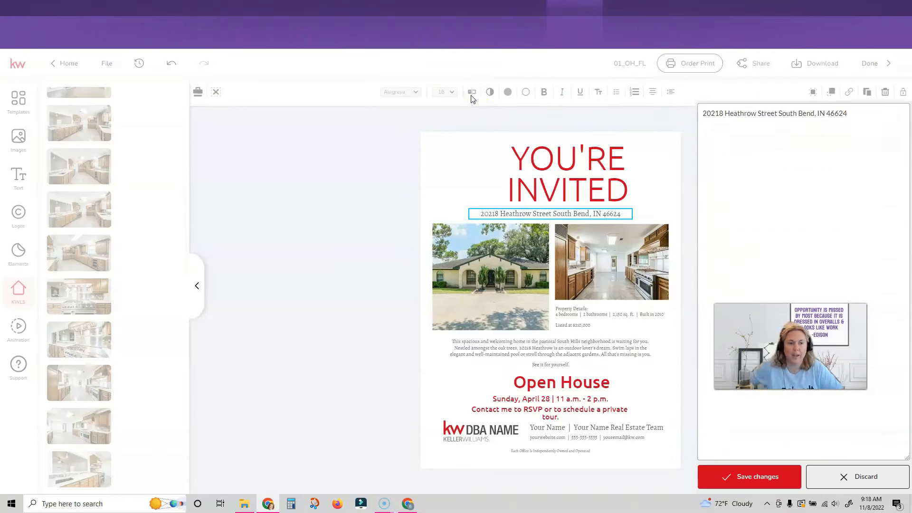
pyautogui.moveTo(863, 90); pyautogui.dragTo(685, 86)
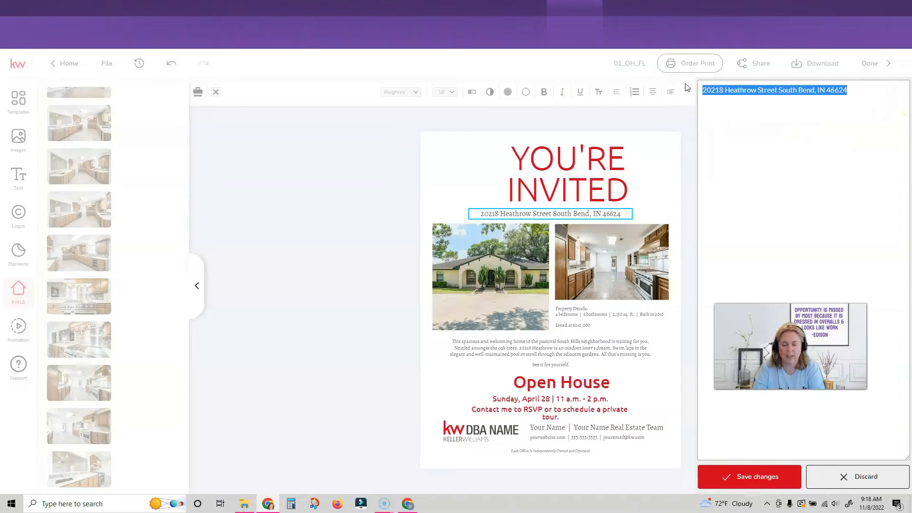
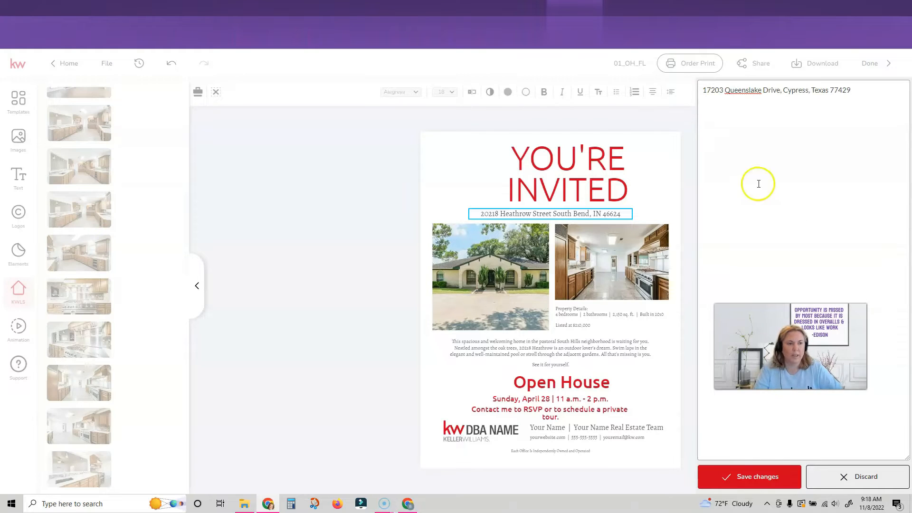
pyautogui.click(741, 482)
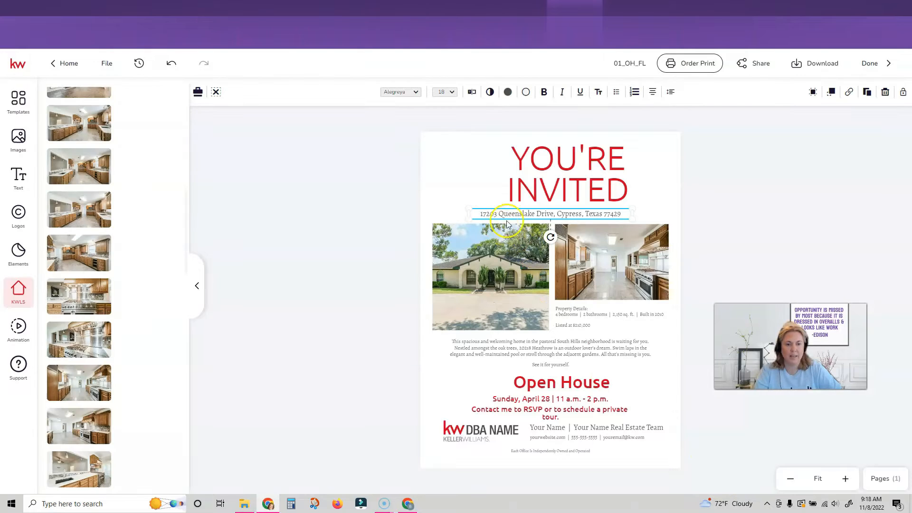
pyautogui.click(574, 313)
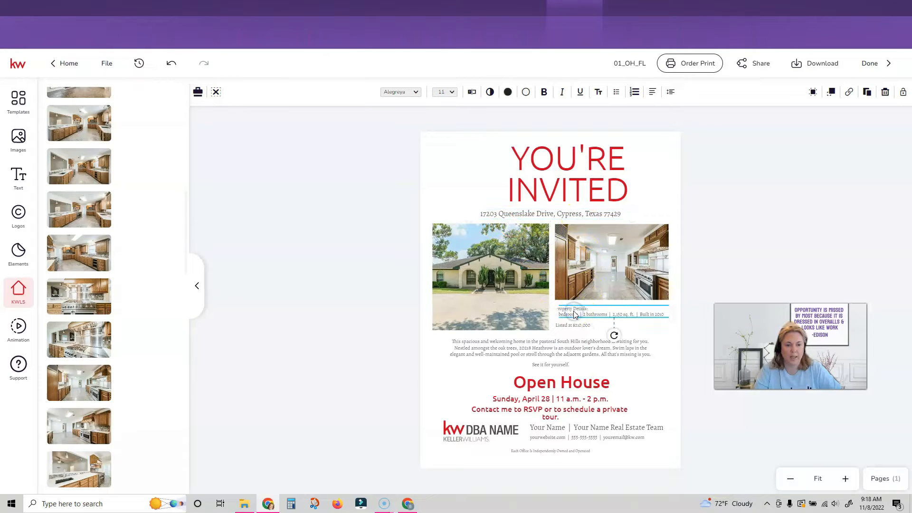
# Set property details to 3 bedrooms, 2.5 bathrooms, 3,000 sq. ft., built 1970.
pyautogui.click(471, 92)
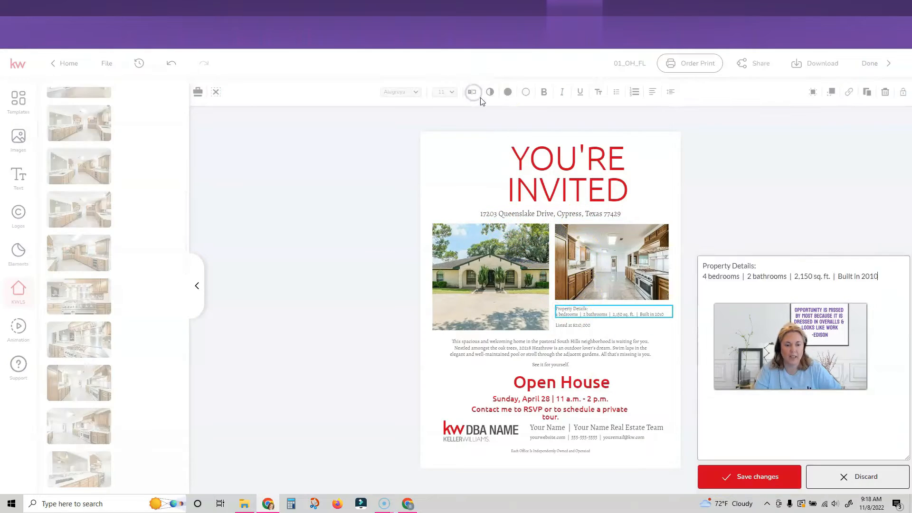
pyautogui.click(706, 101)
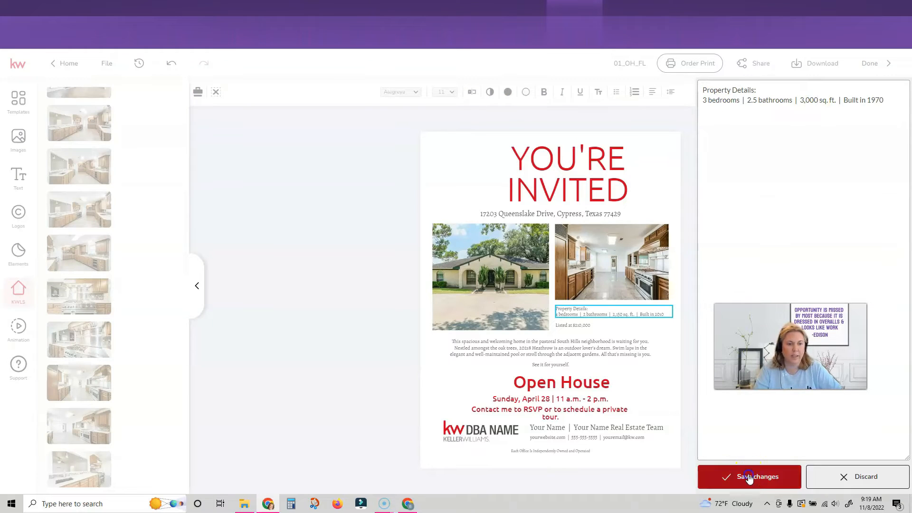
pyautogui.click(748, 475)
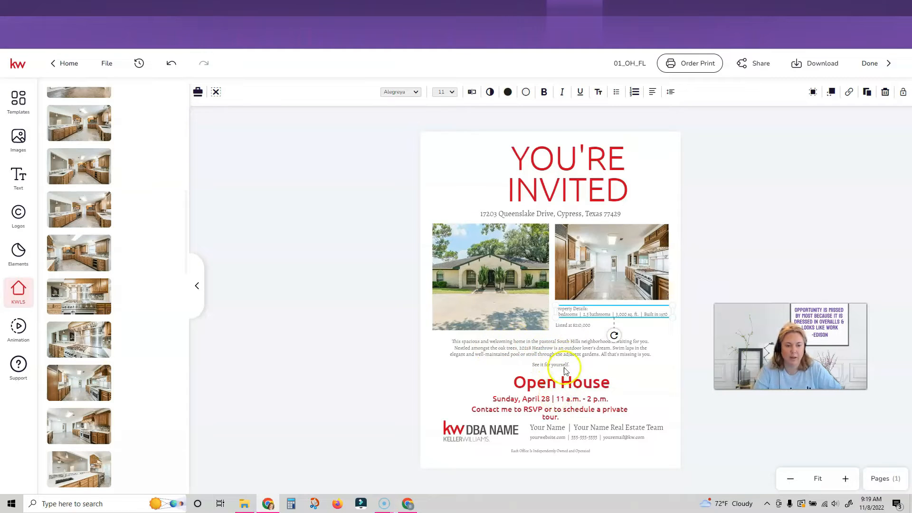
# Select the flier's brokerage logo to bring up the My Assets logos.
pyautogui.click(550, 399)
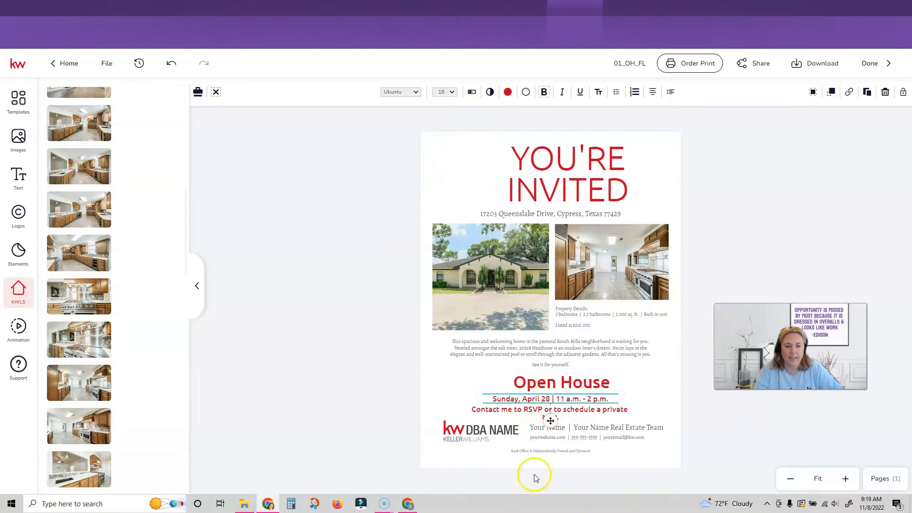
pyautogui.click(546, 436)
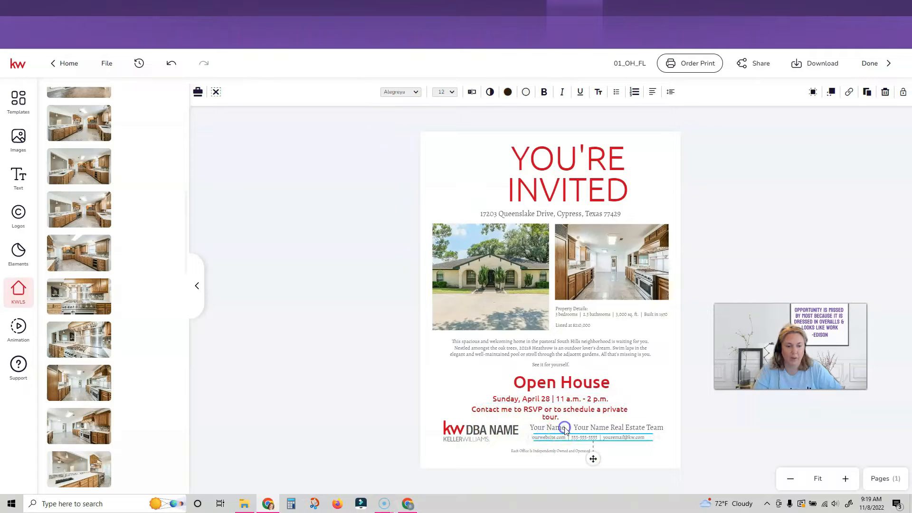
pyautogui.click(565, 428)
pyautogui.click(464, 433)
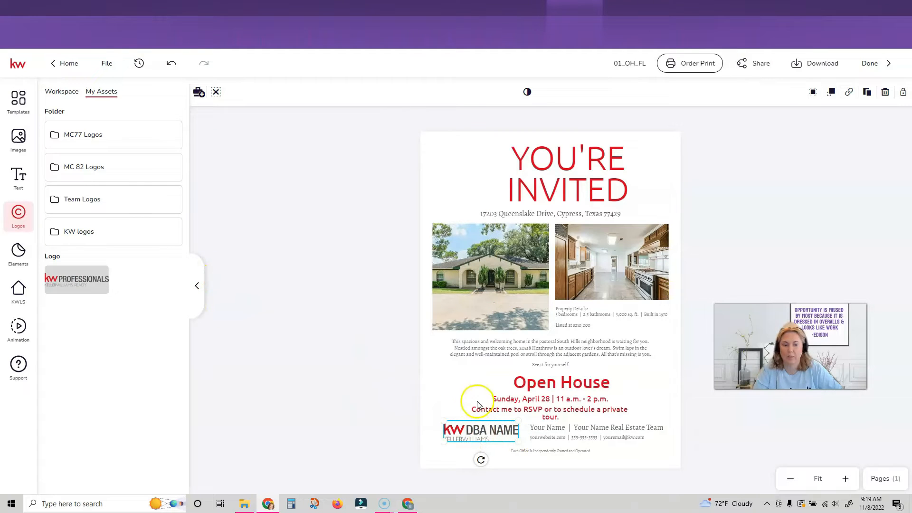
# Replace the KW DBA NAME placeholder logo with the saved KW Professionals logo.
pyautogui.moveTo(66, 280)
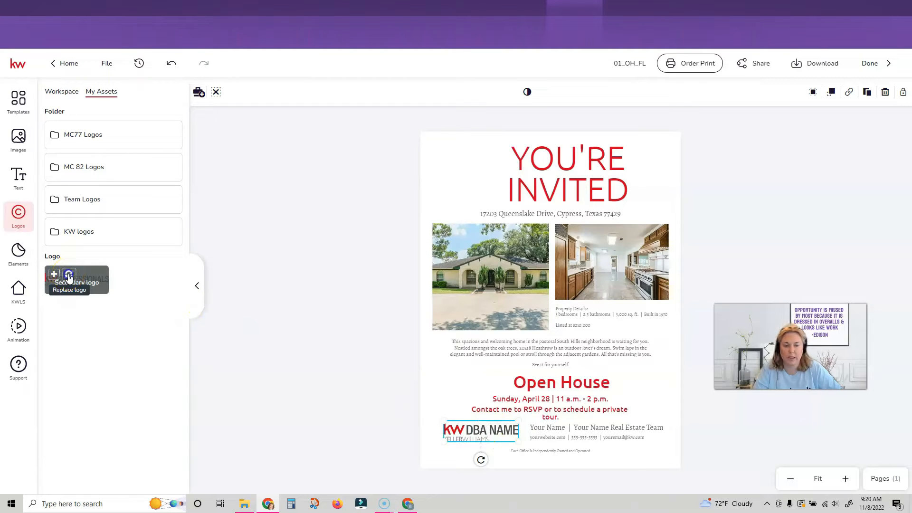
pyautogui.click(69, 276)
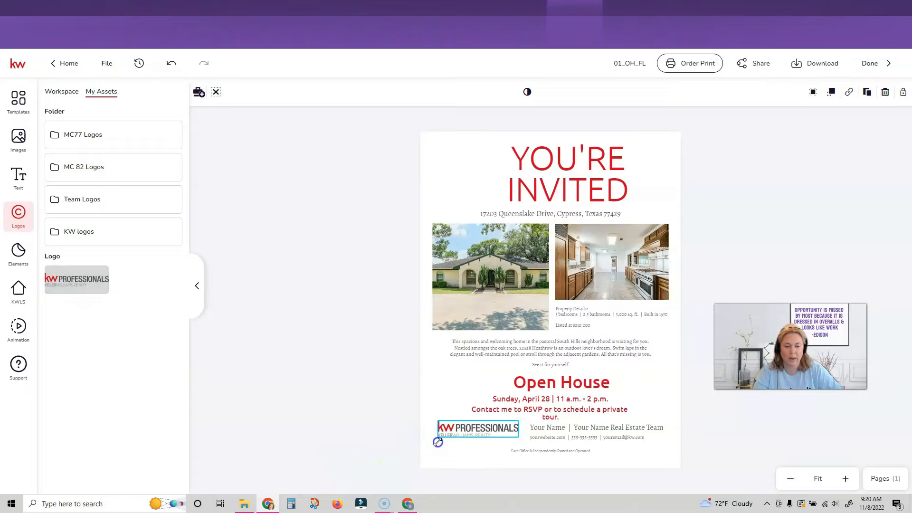
pyautogui.click(533, 401)
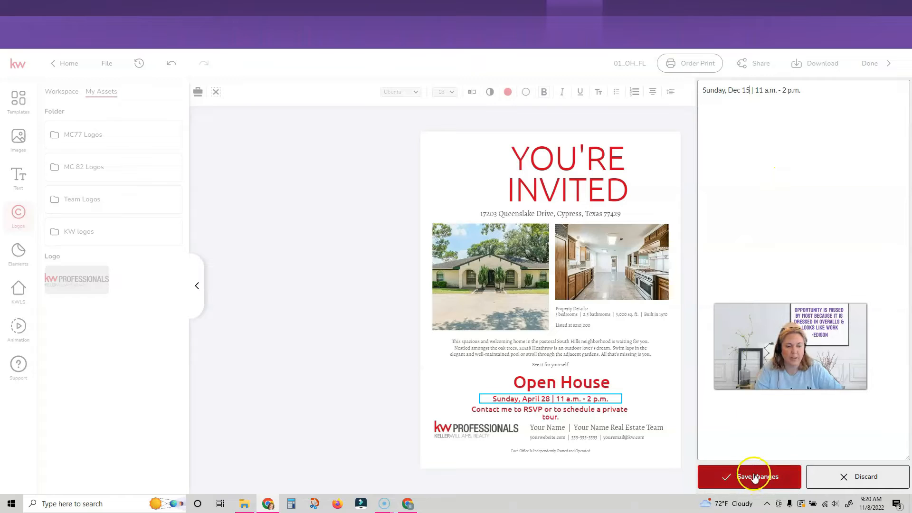
# Save the Sunday, Dec 15 open-house date and enter the agent's name in the footer.
pyautogui.click(755, 479)
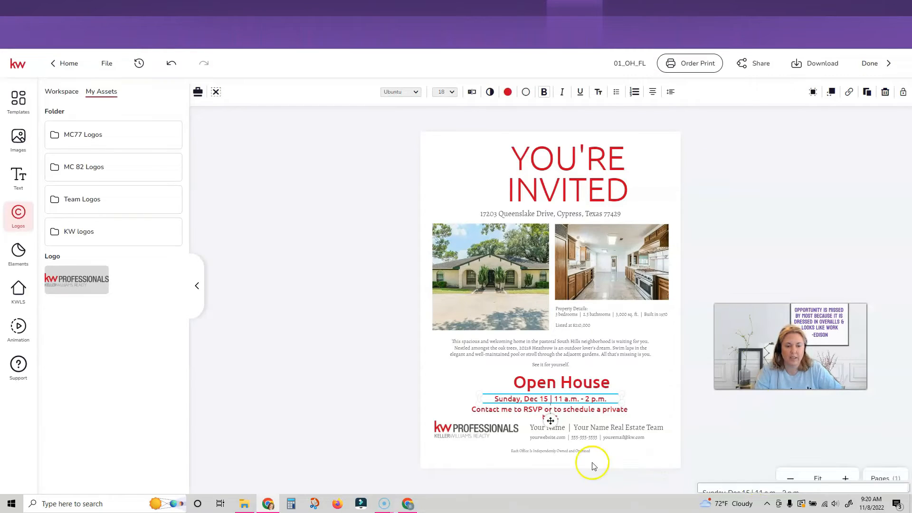
pyautogui.moveTo(702, 90); pyautogui.dragTo(733, 94)
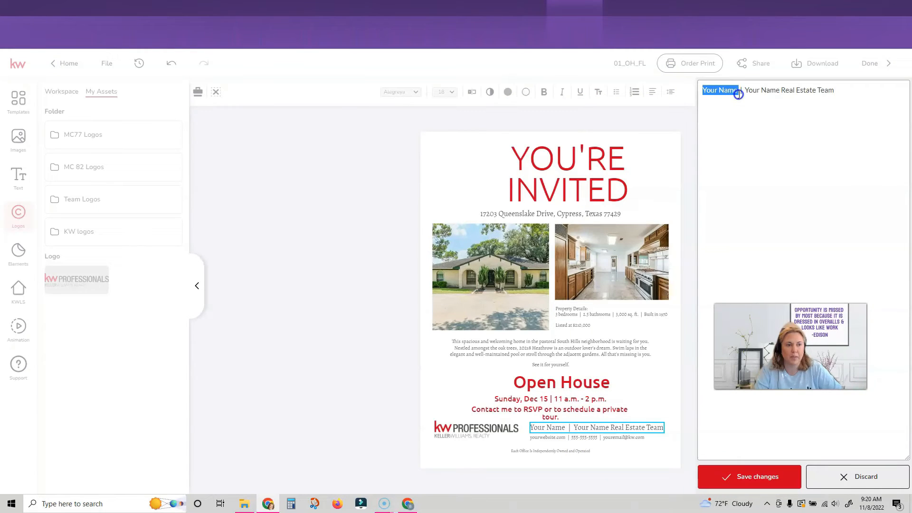
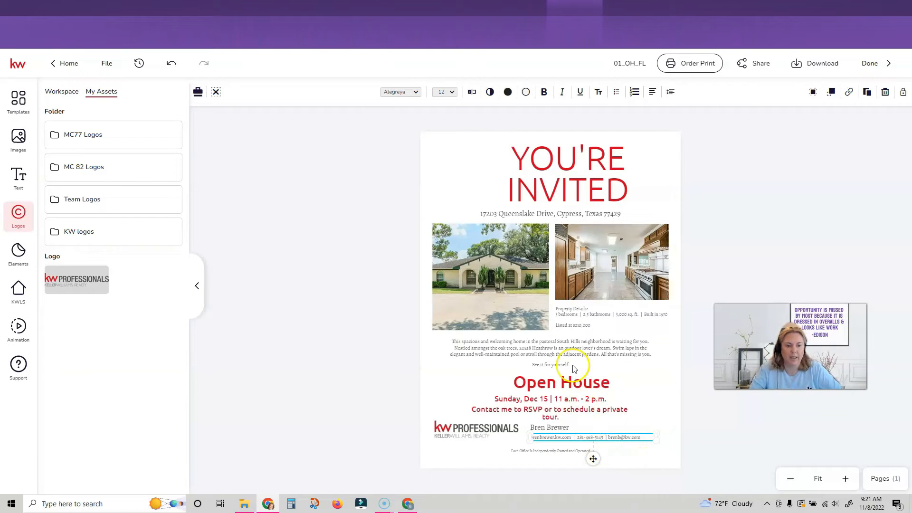
pyautogui.click(577, 327)
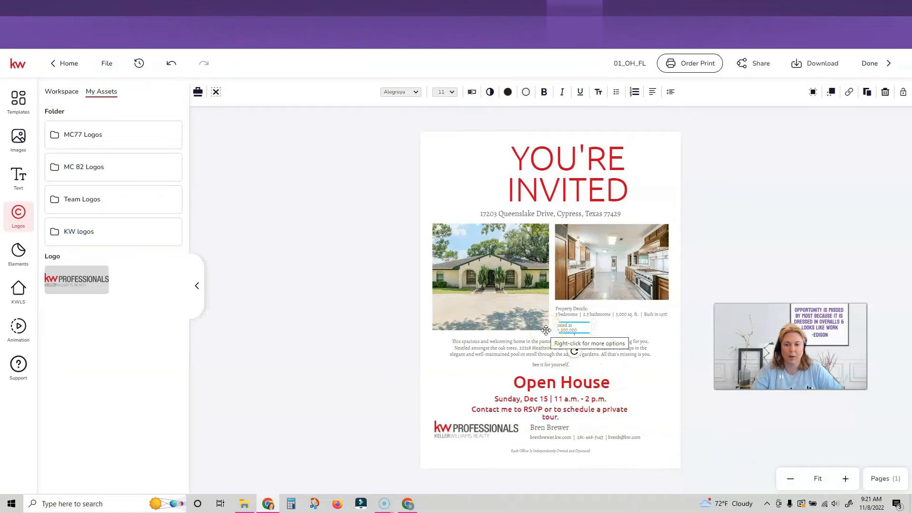
pyautogui.click(815, 66)
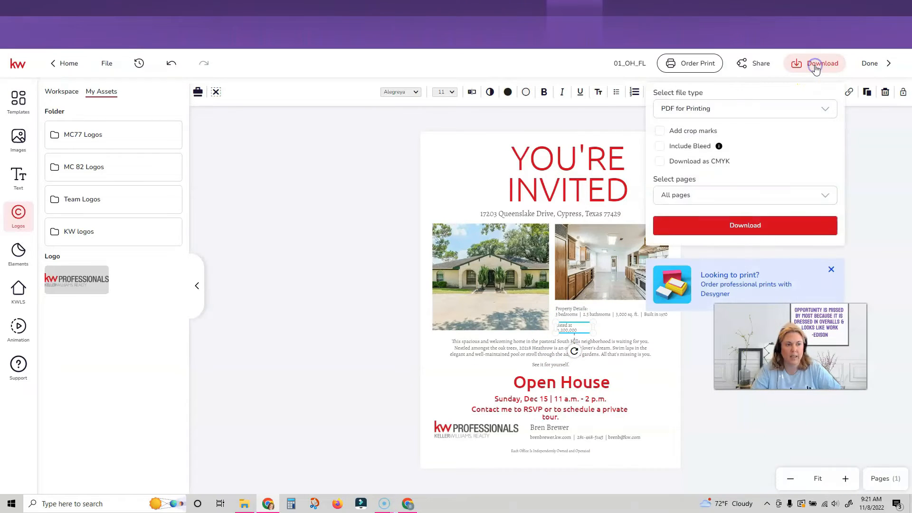
# Keep PDF for Printing as the file type and download all pages.
pyautogui.click(745, 111)
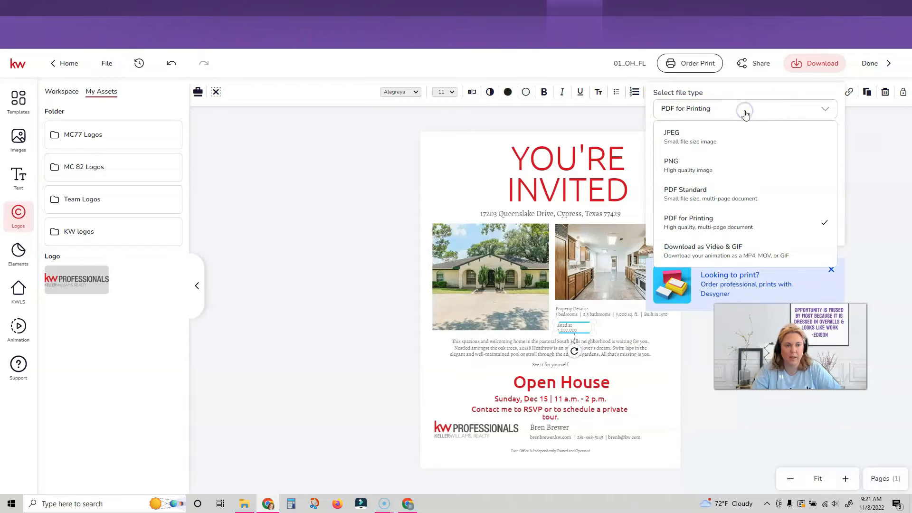
pyautogui.click(729, 228)
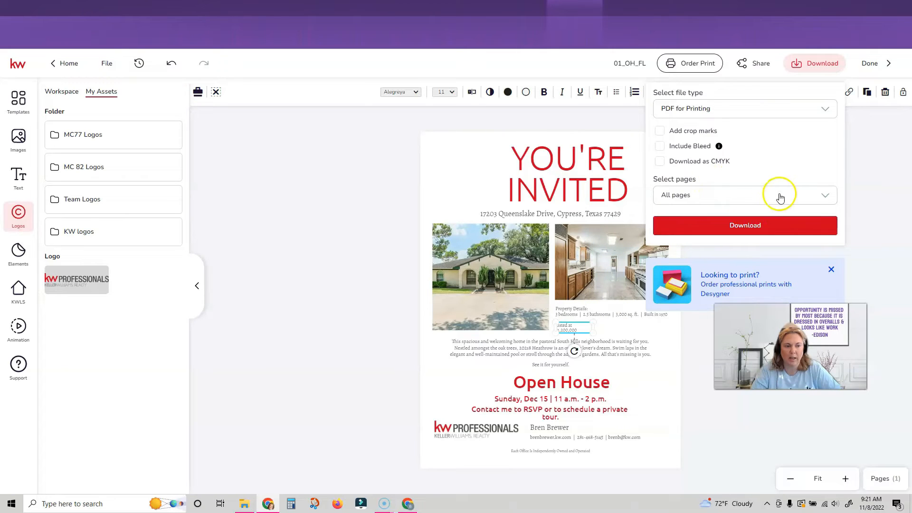
pyautogui.click(716, 196)
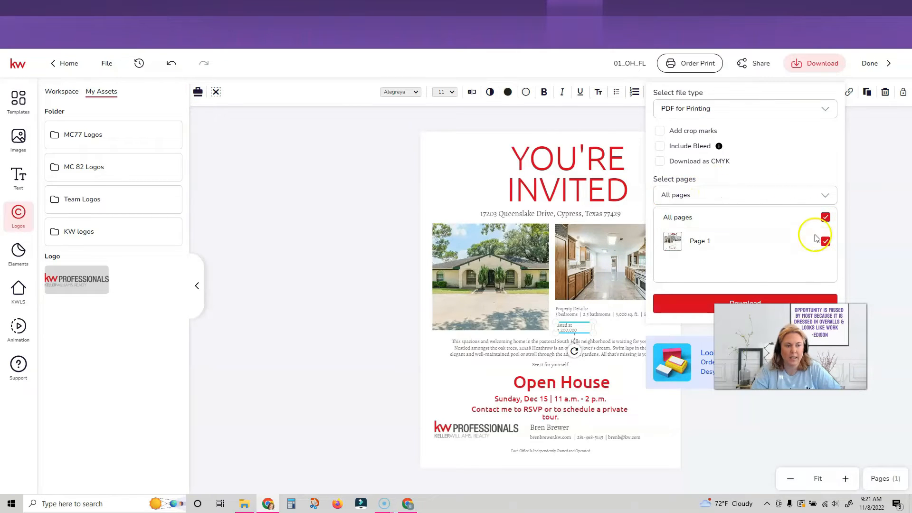
pyautogui.click(764, 196)
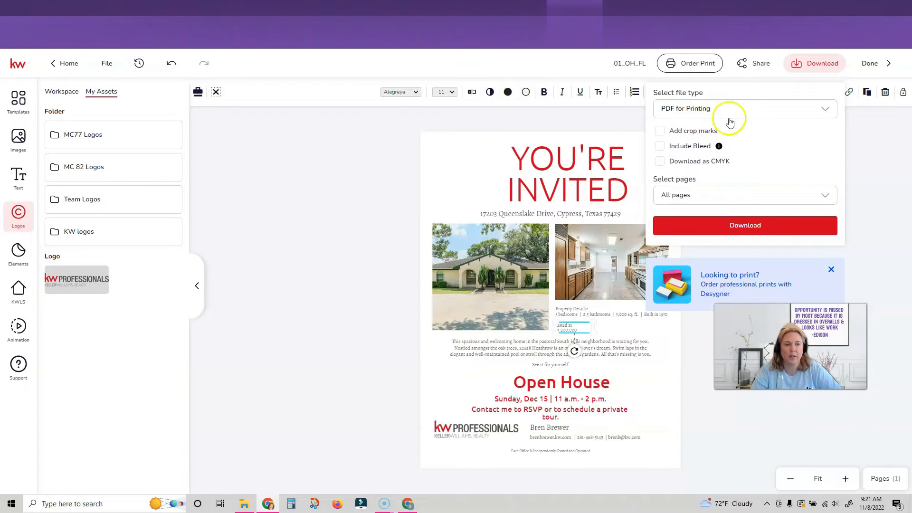
# Save the flier as PDF 'Open House Queens' to the Desktop, then review file formats.
pyautogui.click(758, 226)
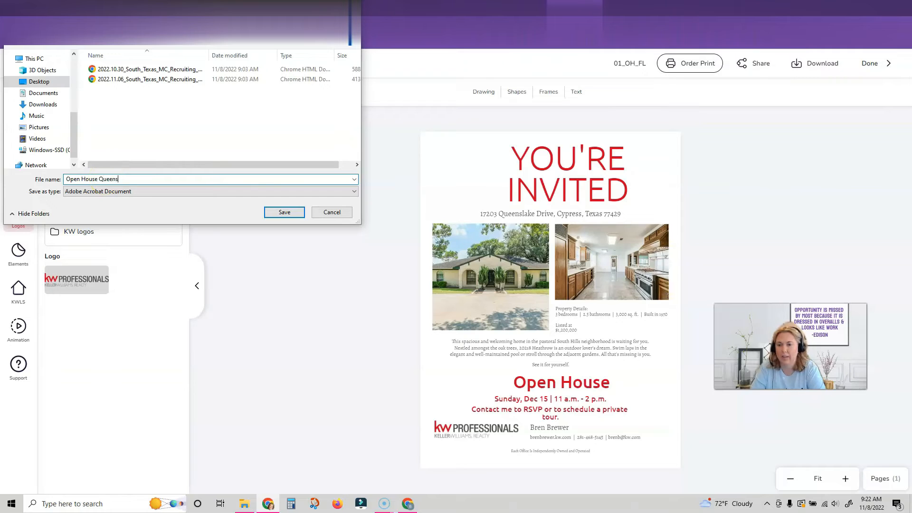
pyautogui.click(284, 212)
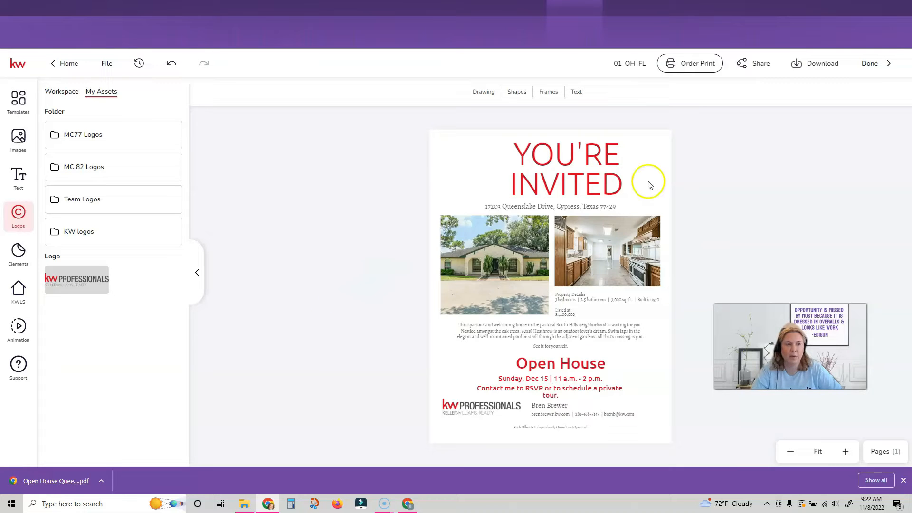
pyautogui.click(821, 64)
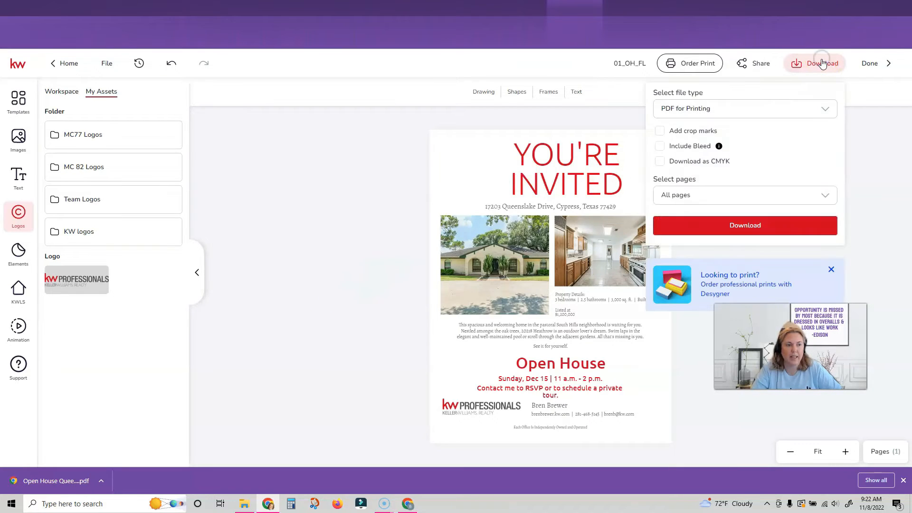
pyautogui.click(810, 109)
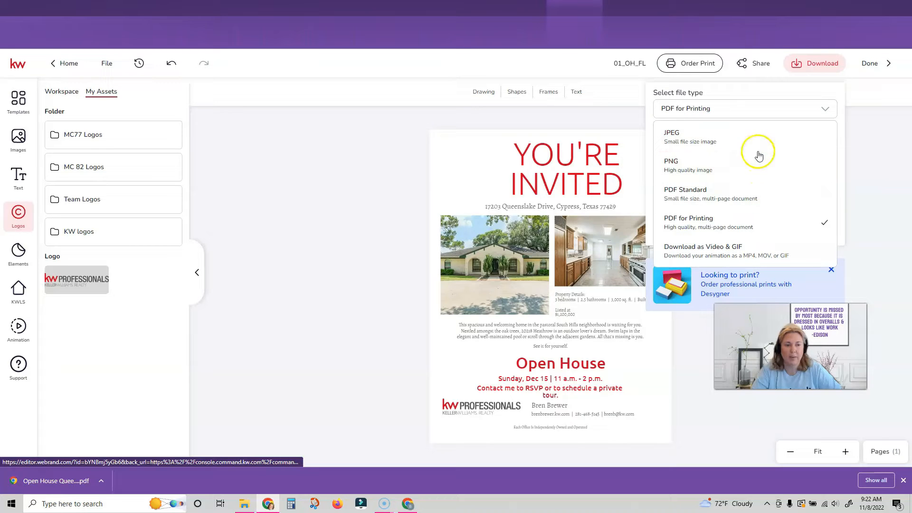
pyautogui.click(828, 107)
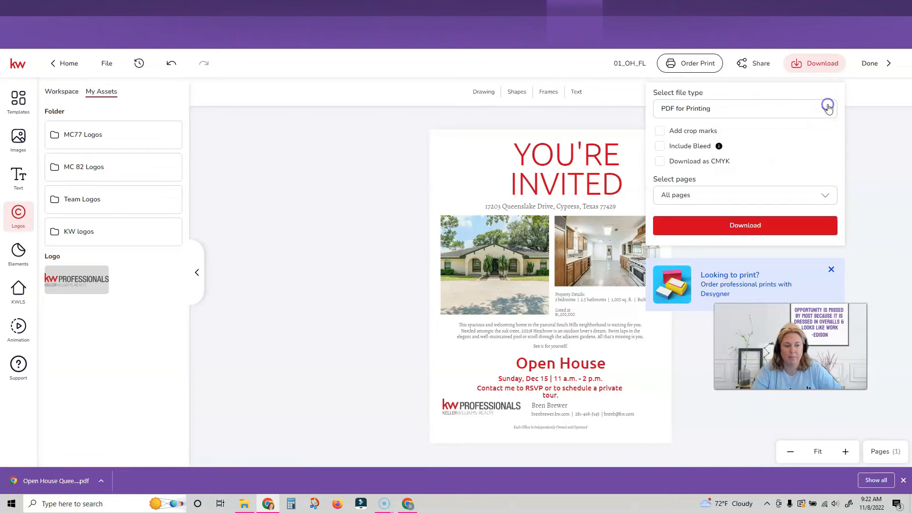
pyautogui.click(612, 112)
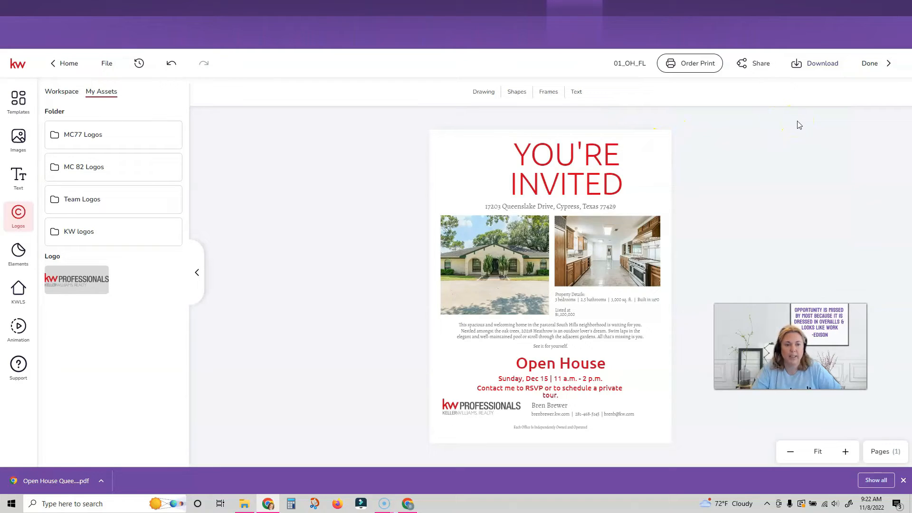
# Exit the finished 01_OH_FL flyer and begin a new Social design from the Designs page.
pyautogui.click(870, 64)
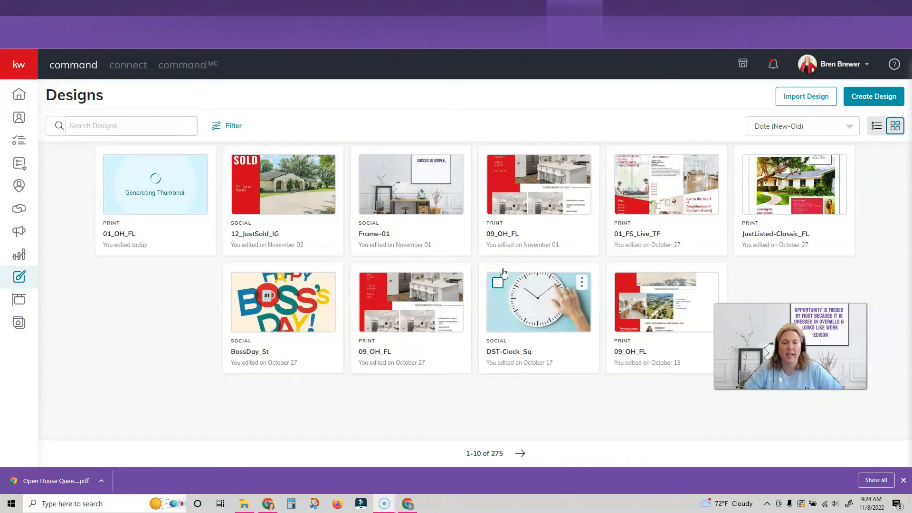
pyautogui.click(504, 193)
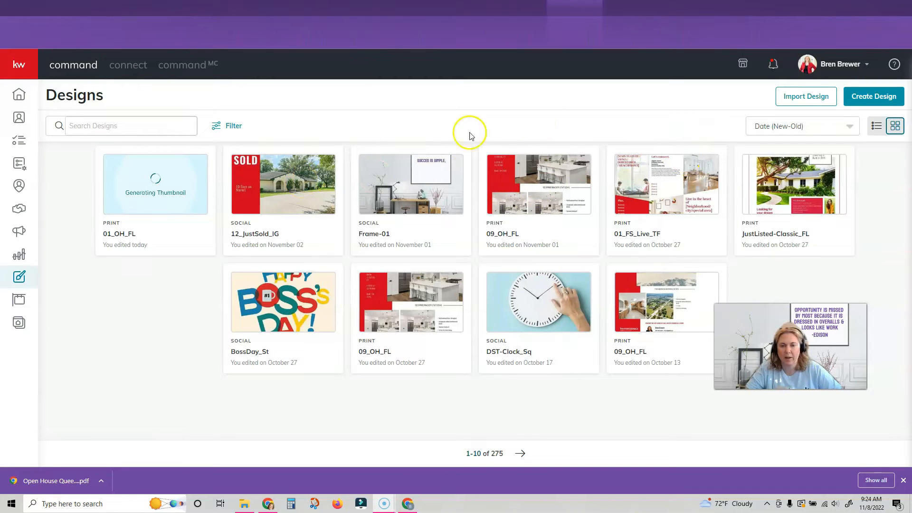
pyautogui.click(19, 279)
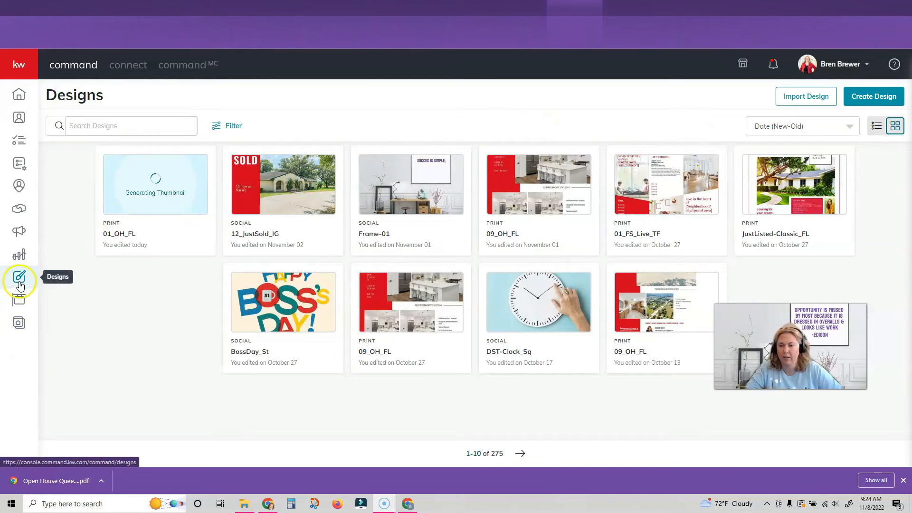
pyautogui.click(866, 97)
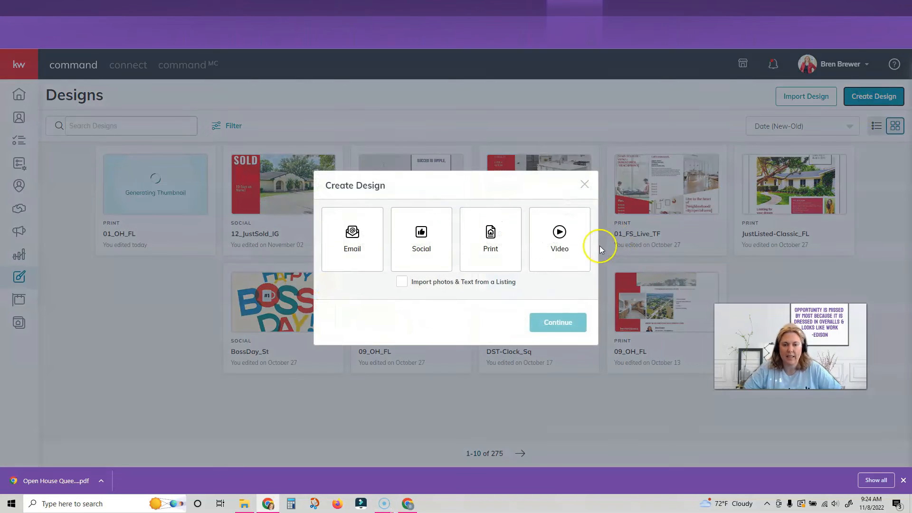
pyautogui.click(431, 245)
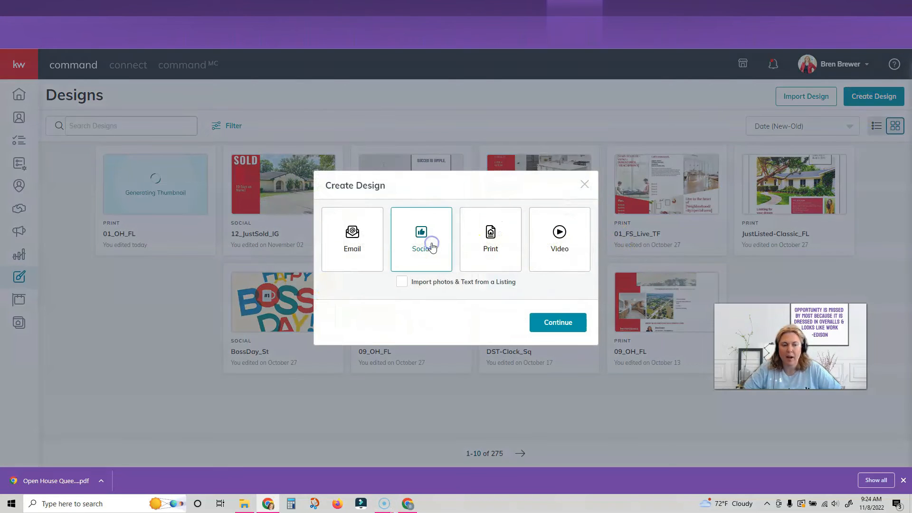
# Filter Open House templates to Social - Square and start editing 07_OH_IG, dismissing the tour popup.
pyautogui.click(562, 323)
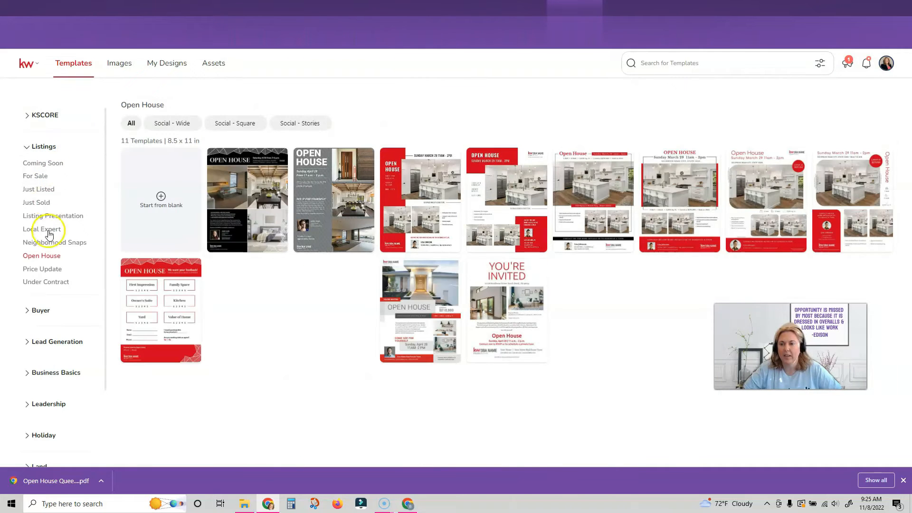
pyautogui.click(49, 257)
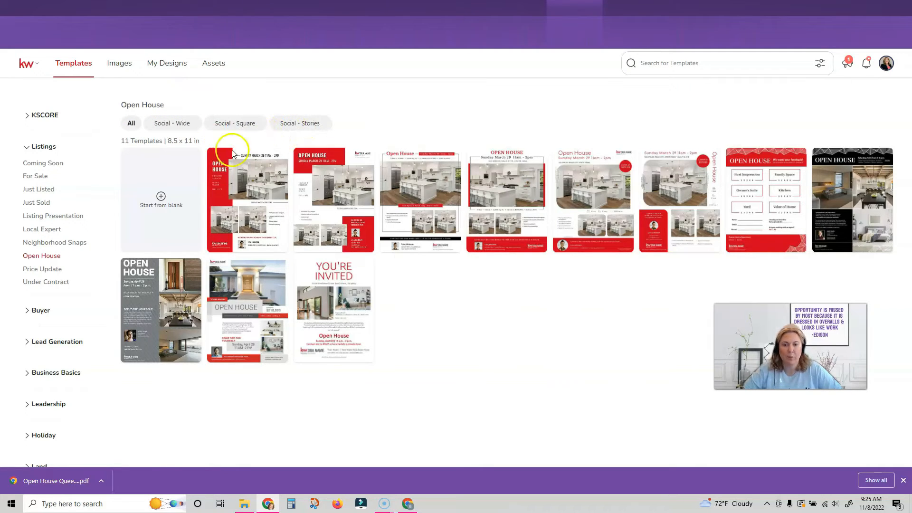
pyautogui.moveTo(248, 208)
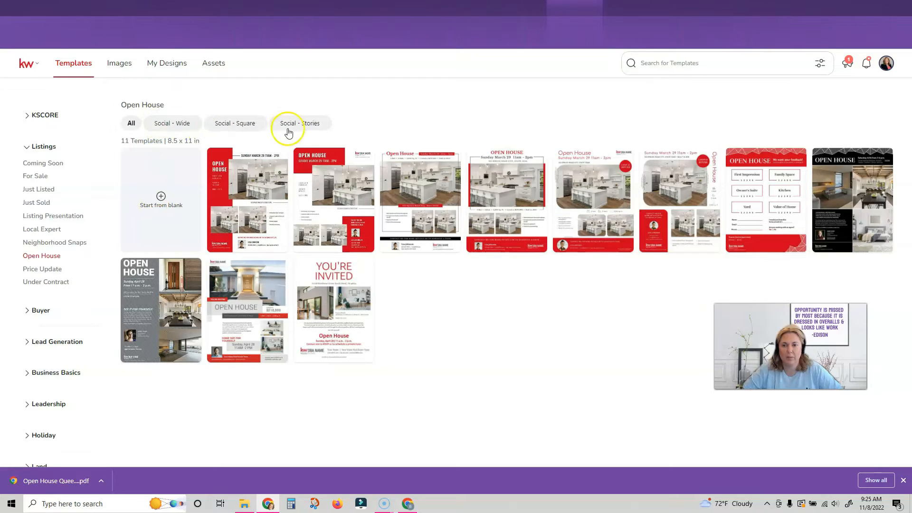
pyautogui.click(240, 124)
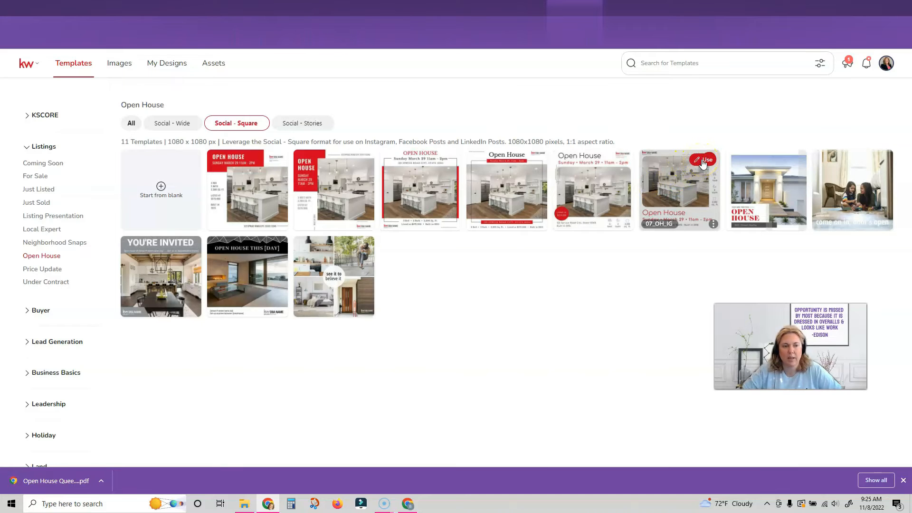
pyautogui.click(704, 160)
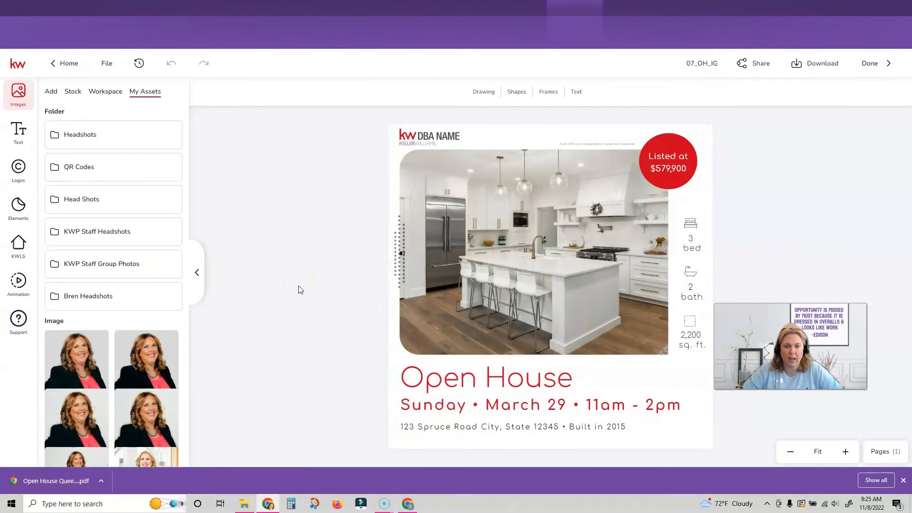
pyautogui.click(801, 447)
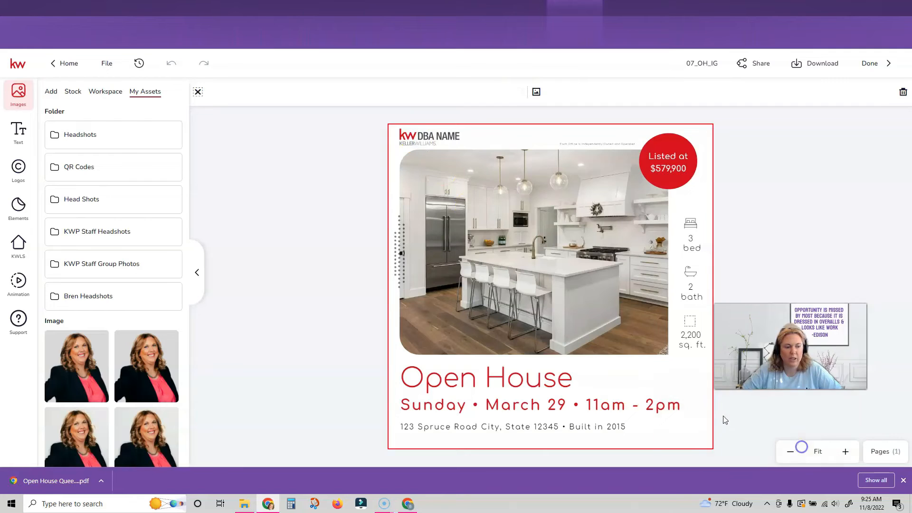
# Find the listing in KWLS by MLS number and swap the kitchen photo for its exterior shot.
pyautogui.click(427, 137)
pyautogui.click(417, 143)
pyautogui.click(468, 177)
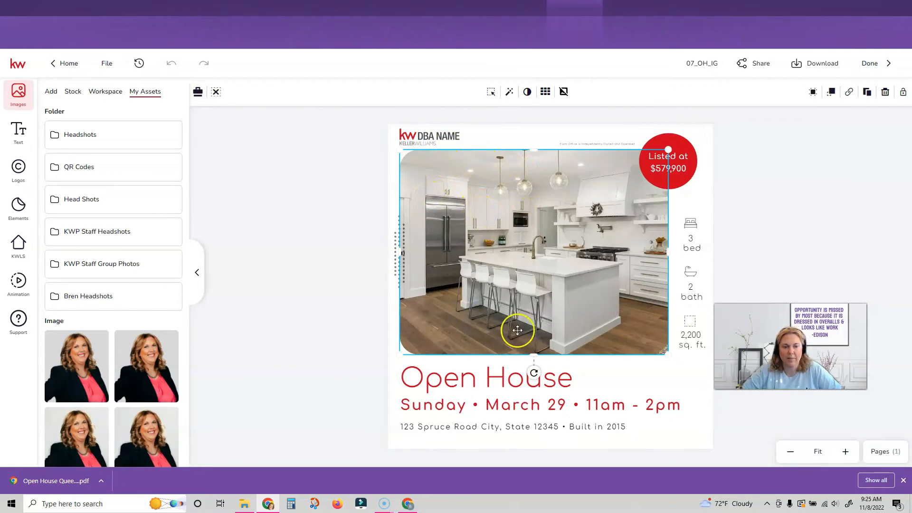
pyautogui.click(18, 245)
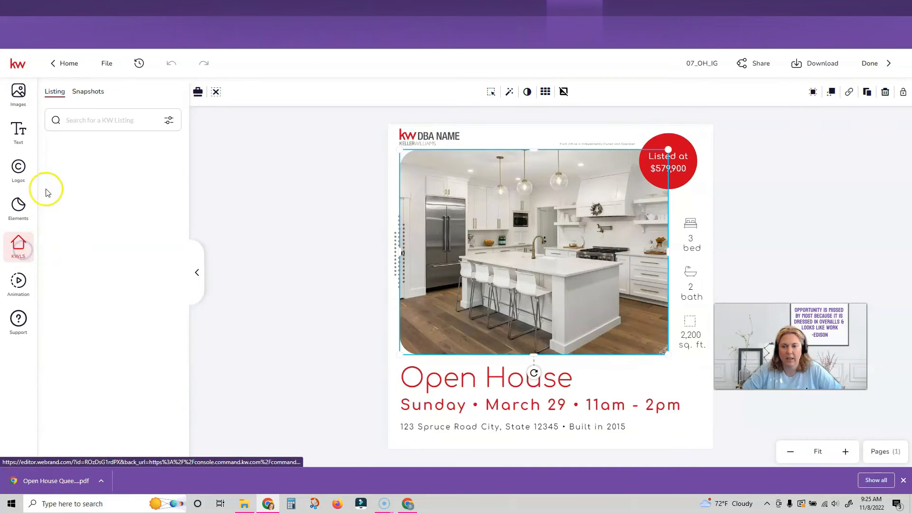
pyautogui.click(90, 121)
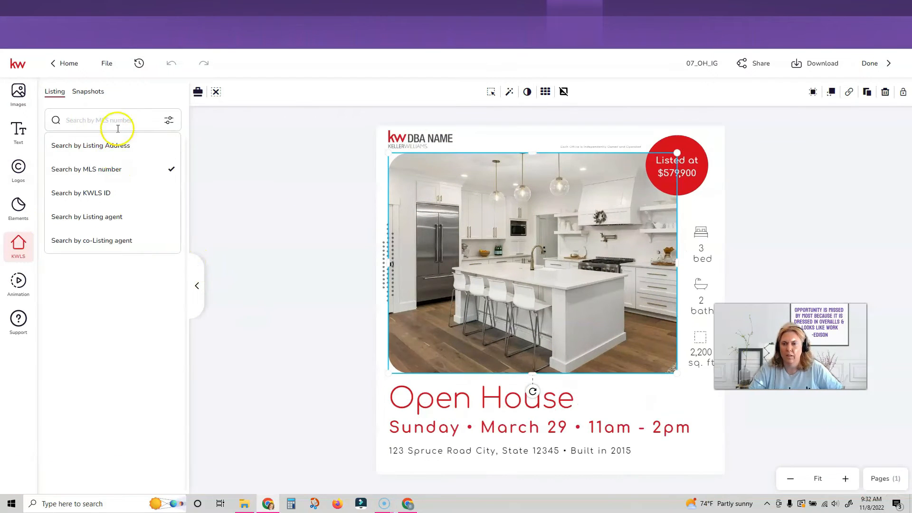
pyautogui.click(170, 122)
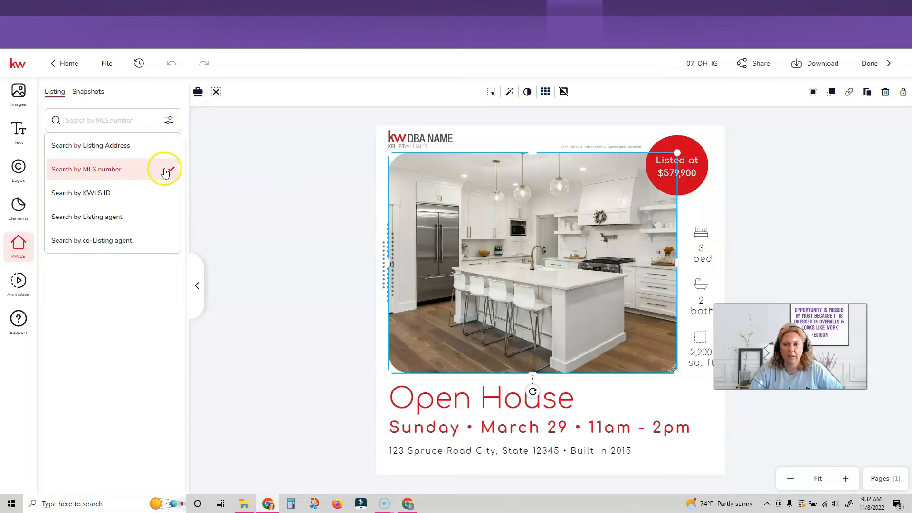
pyautogui.click(95, 120)
pyautogui.write('43986787')
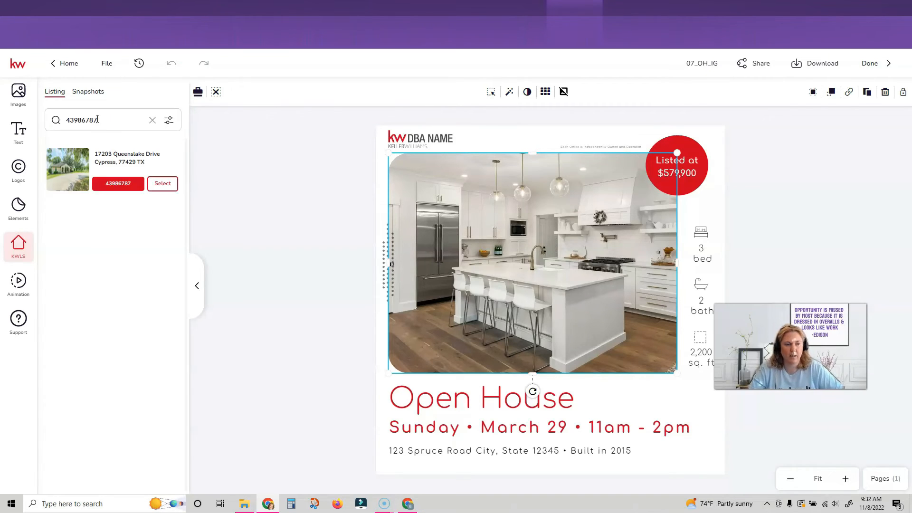
pyautogui.click(160, 182)
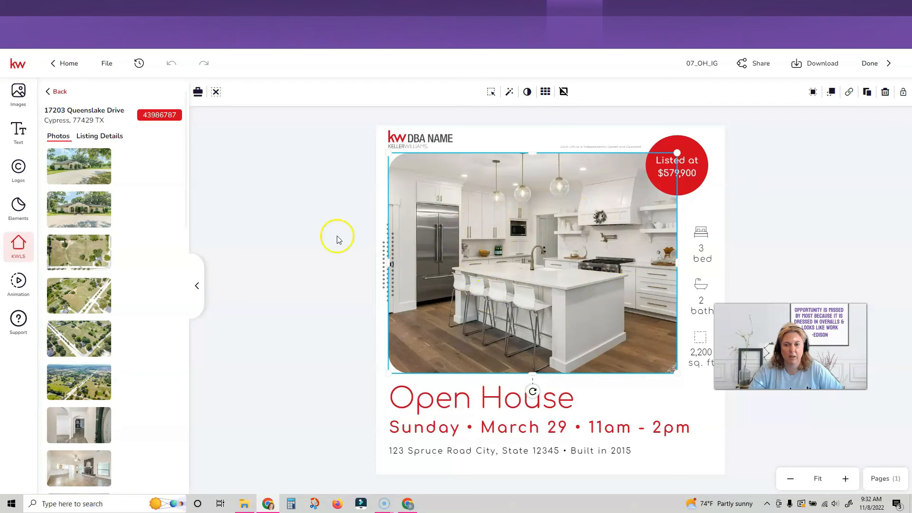
pyautogui.click(76, 203)
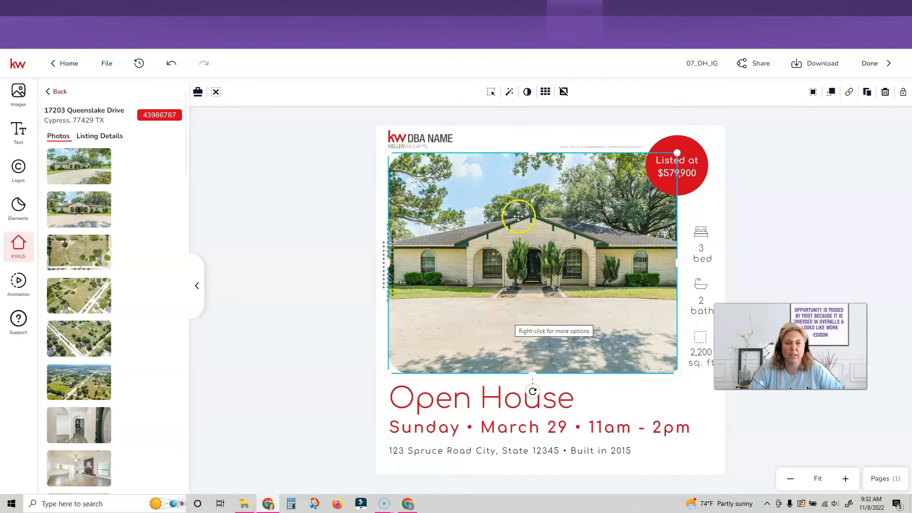
pyautogui.click(415, 144)
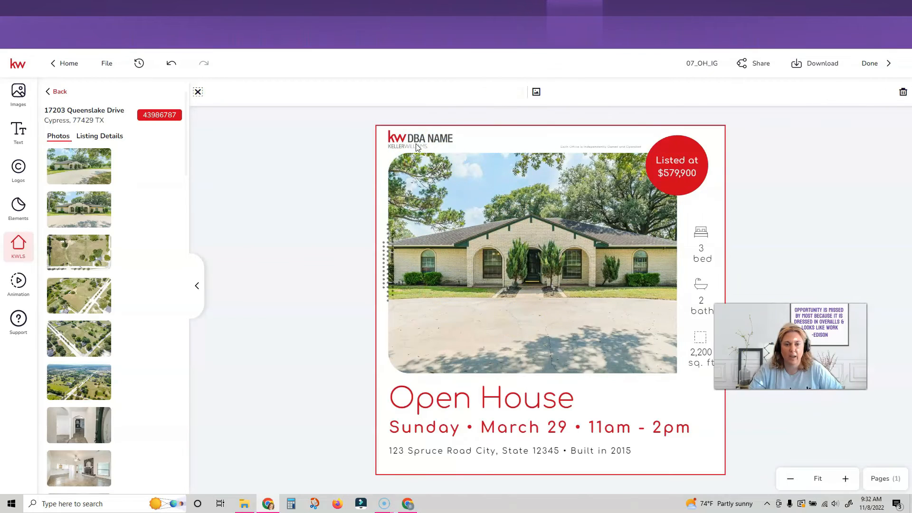
# Swap the DBA NAME placeholder for the KW PROFESSIONALS logo from My Assets and enlarge it slightly.
pyautogui.click(416, 145)
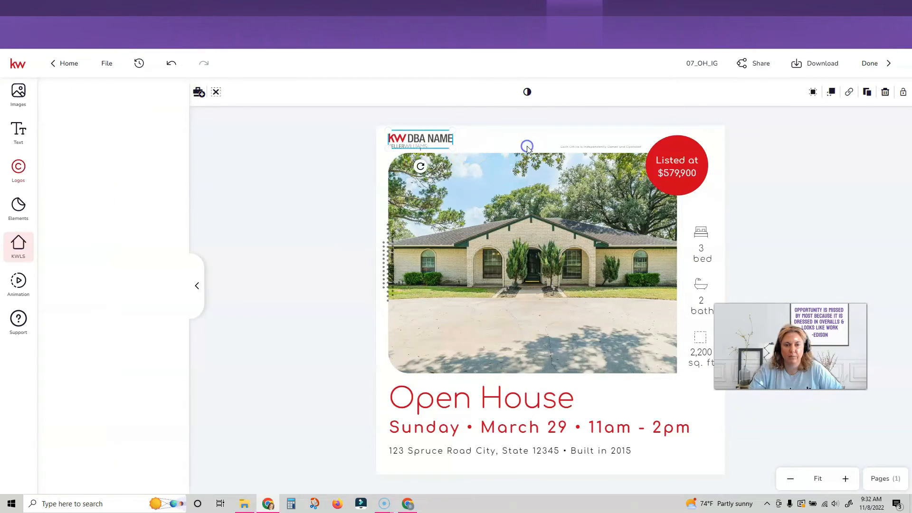
pyautogui.click(71, 278)
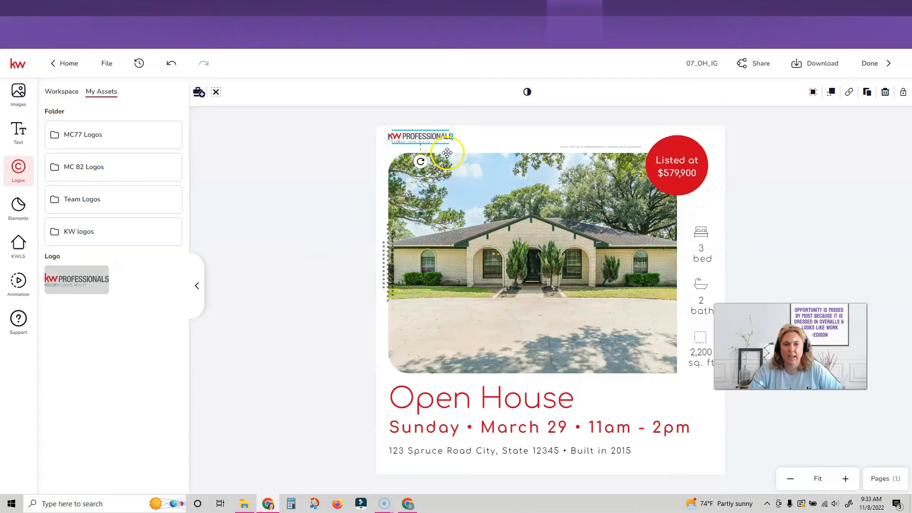
pyautogui.moveTo(465, 151); pyautogui.dragTo(468, 148)
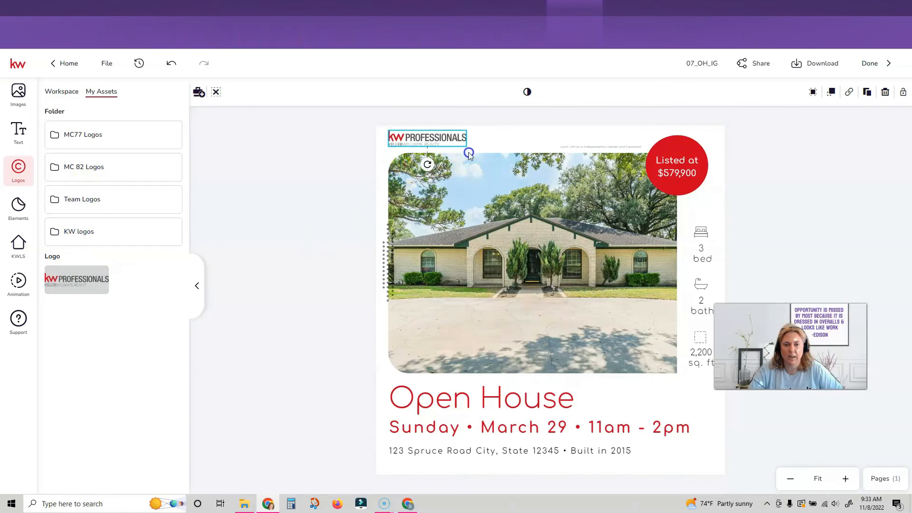
pyautogui.click(671, 173)
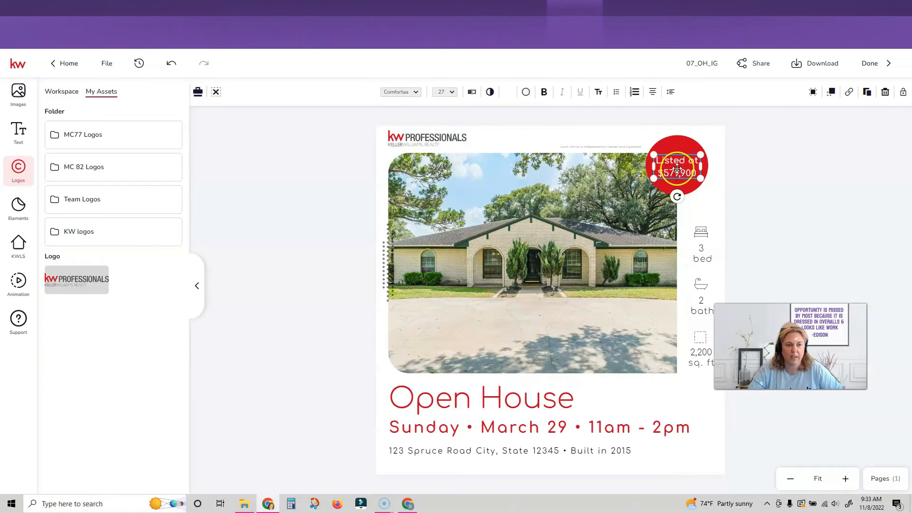
# Change the listed price to $1,200,000.
pyautogui.click(471, 95)
pyautogui.moveTo(739, 101); pyautogui.dragTo(706, 101)
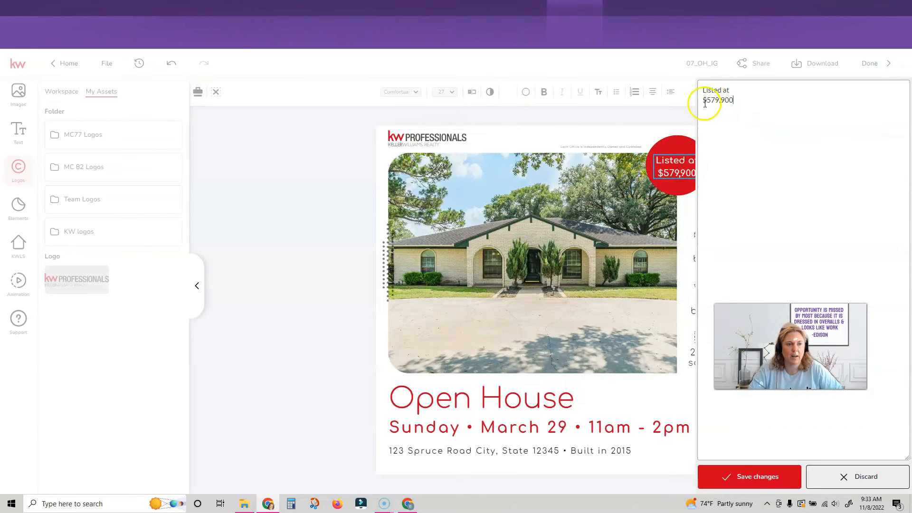
pyautogui.write('1,200,000')
pyautogui.click(765, 474)
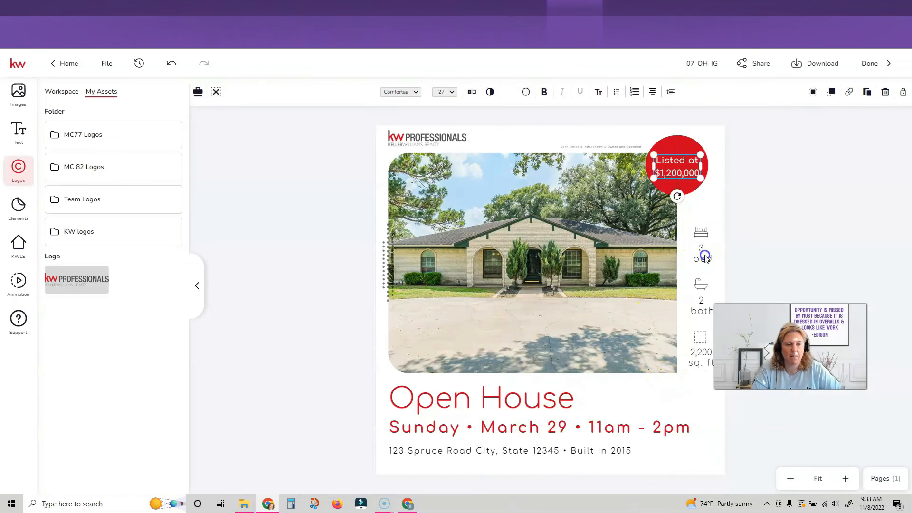
pyautogui.click(705, 258)
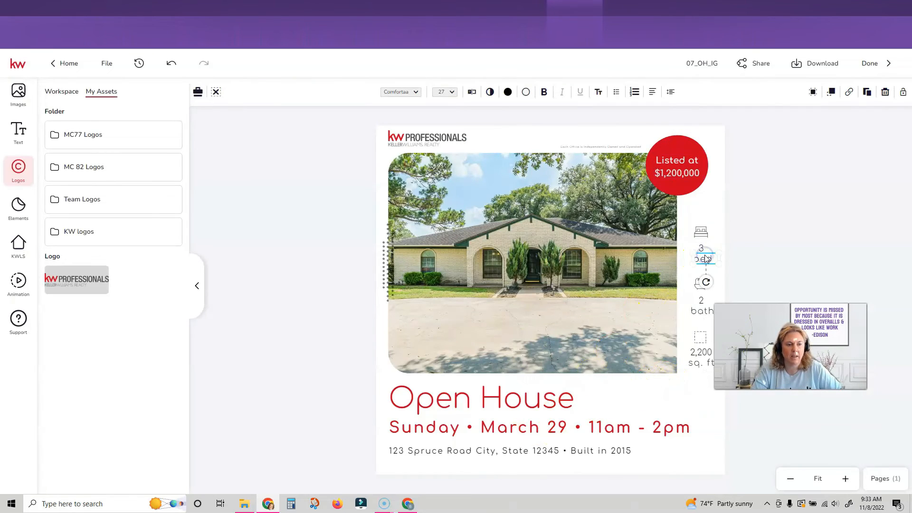
pyautogui.click(702, 303)
pyautogui.doubleClick(702, 303)
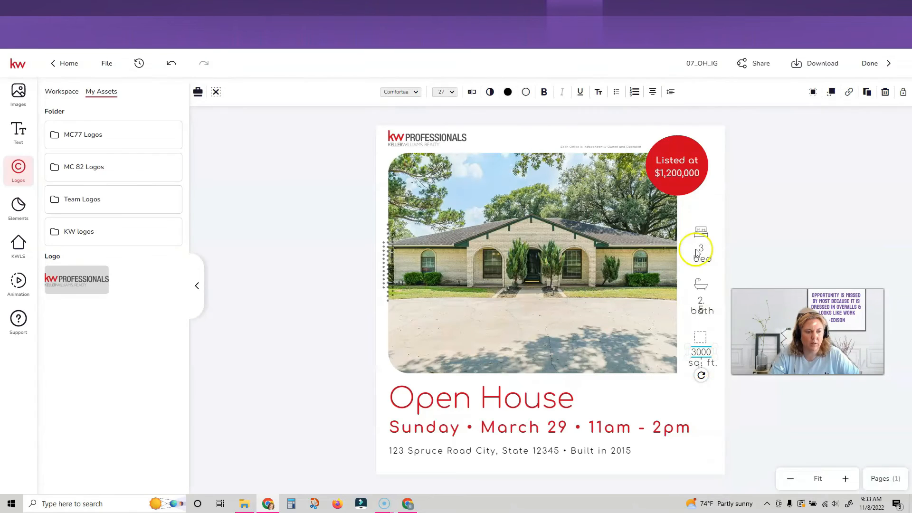
pyautogui.click(696, 350)
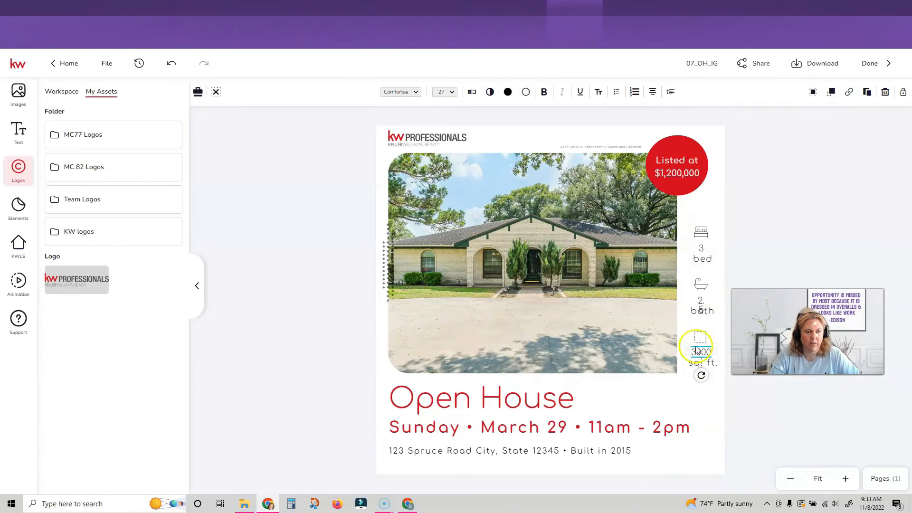
pyautogui.click(526, 430)
pyautogui.click(670, 92)
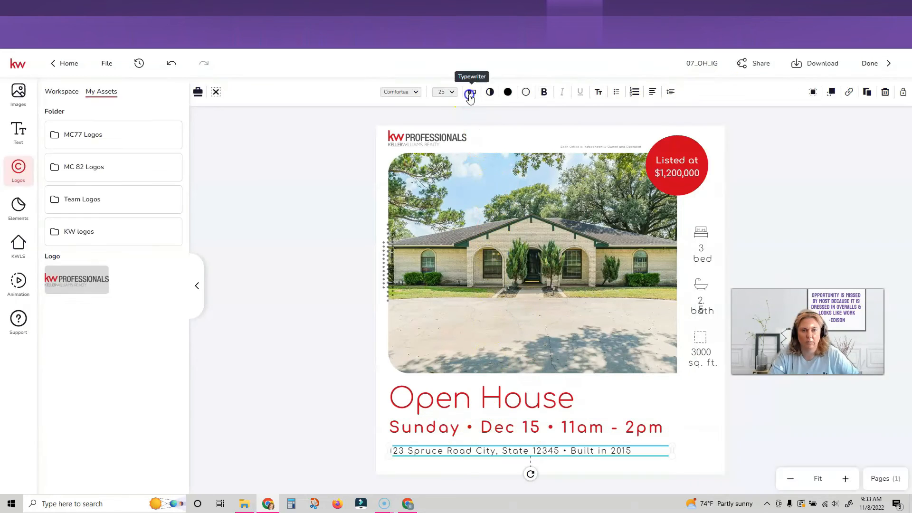
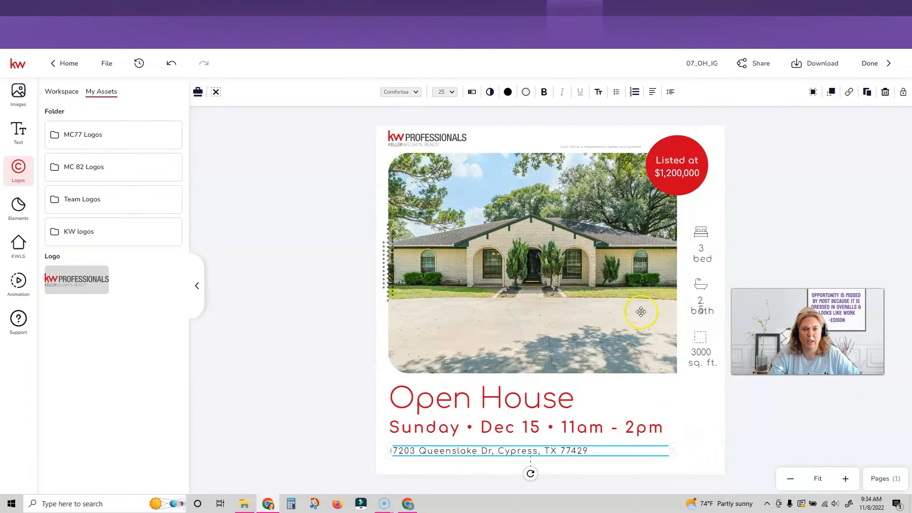
pyautogui.click(313, 350)
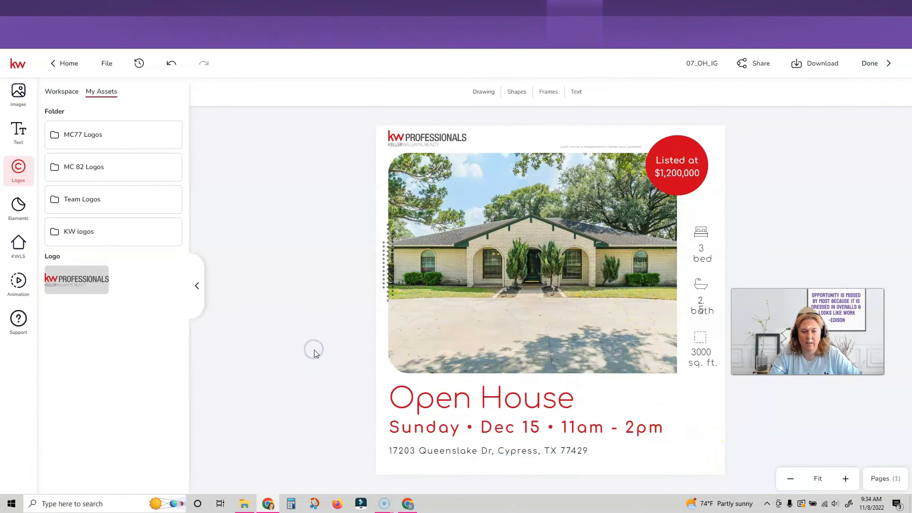
pyautogui.click(700, 306)
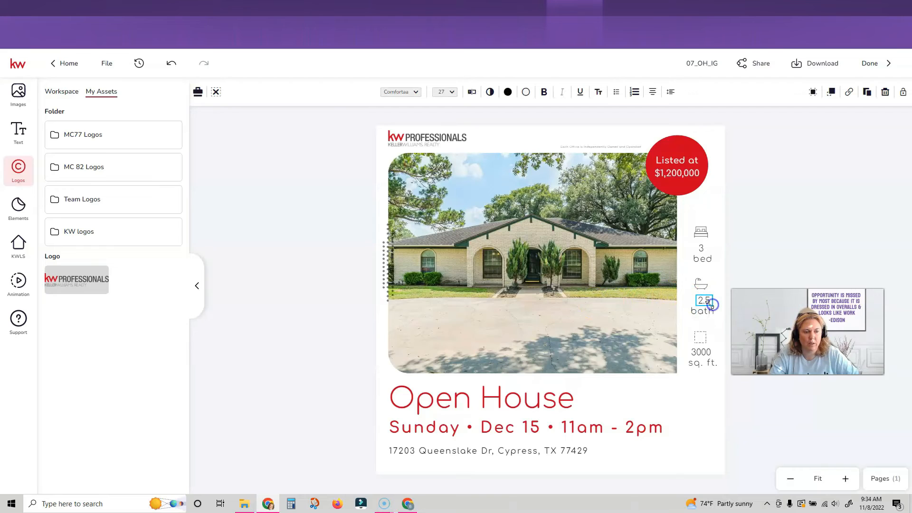
pyautogui.click(302, 303)
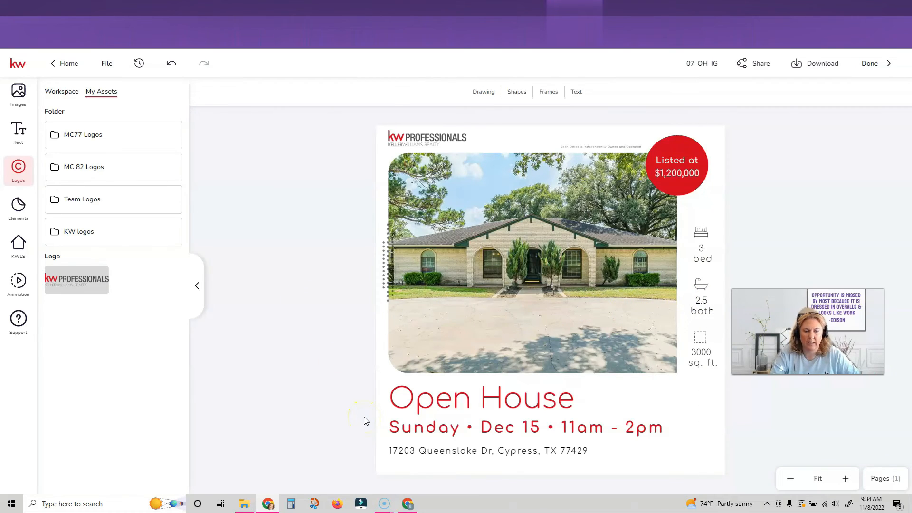
pyautogui.click(695, 63)
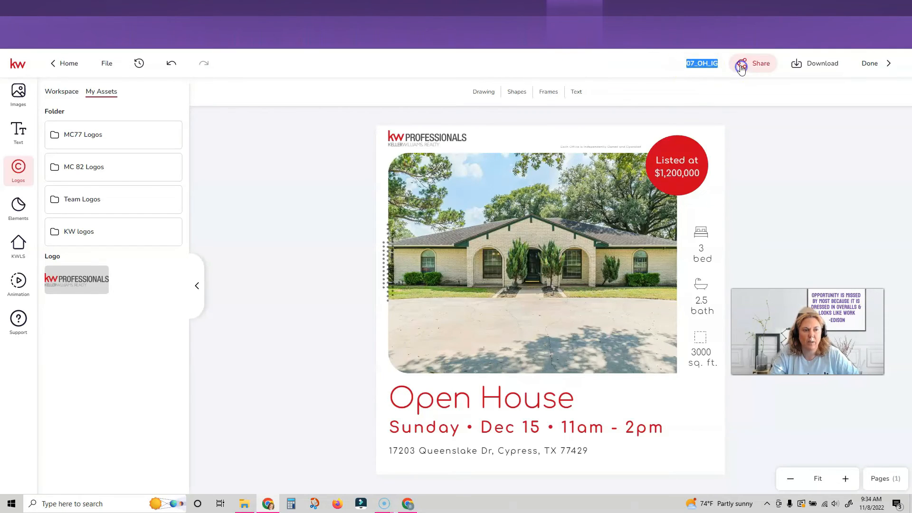
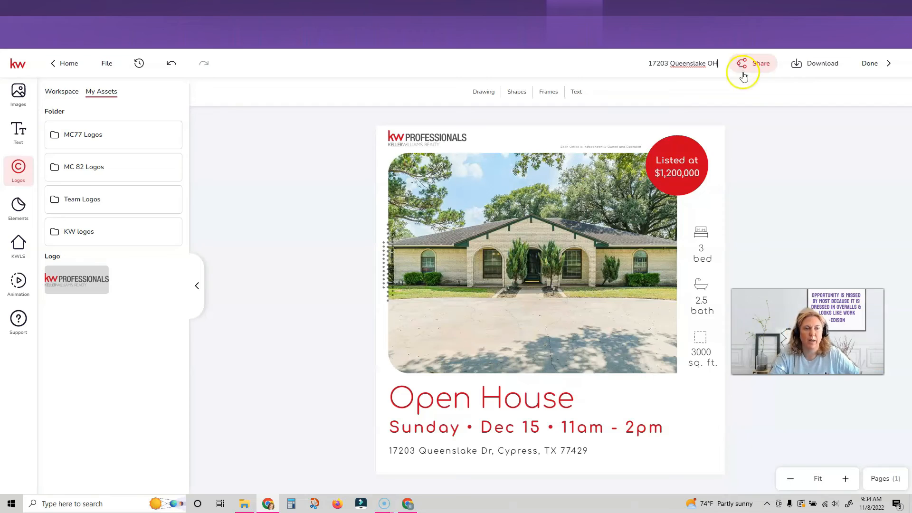
pyautogui.click(812, 66)
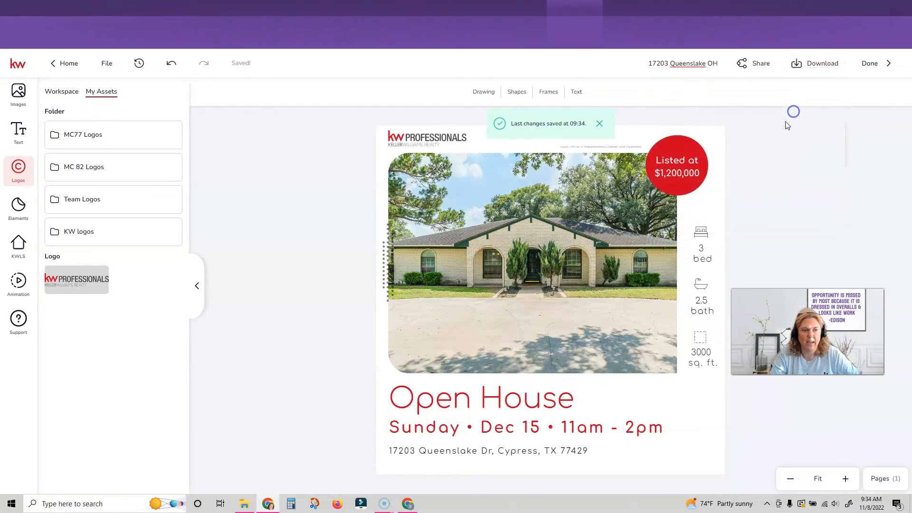
pyautogui.click(804, 65)
pyautogui.click(731, 109)
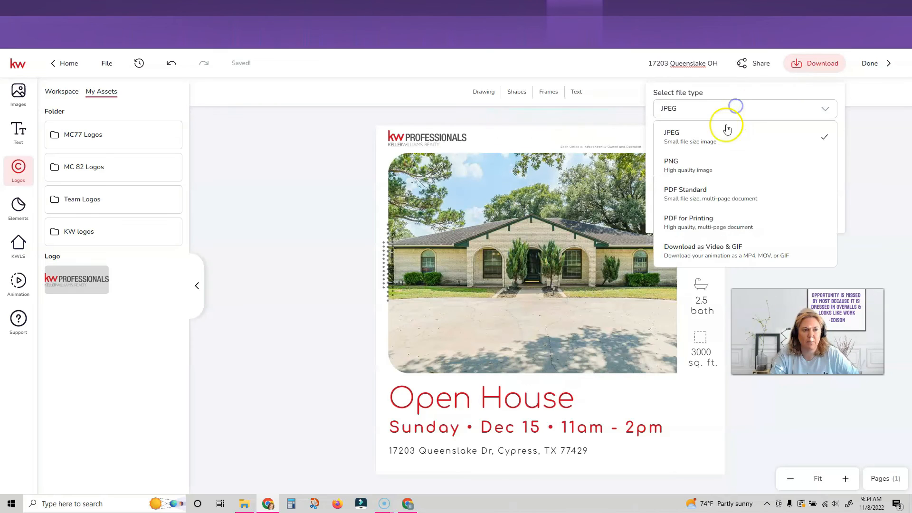
pyautogui.click(719, 170)
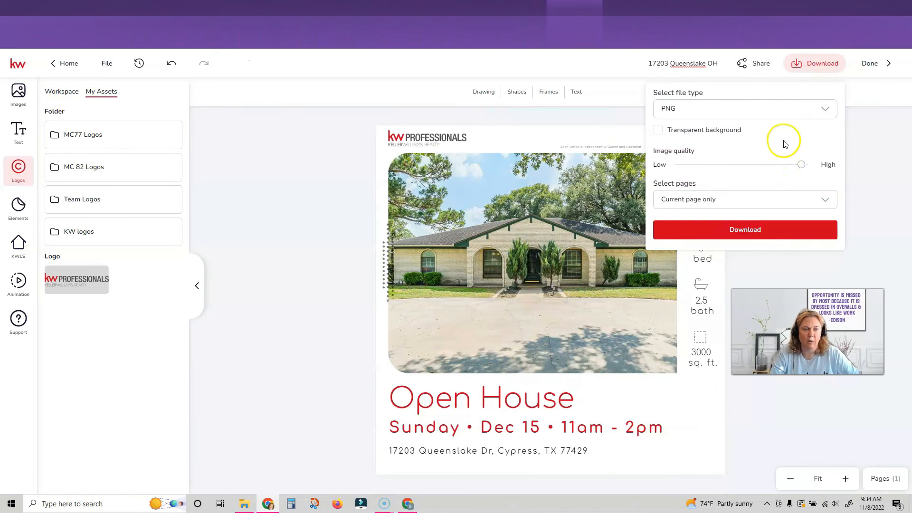
pyautogui.click(762, 230)
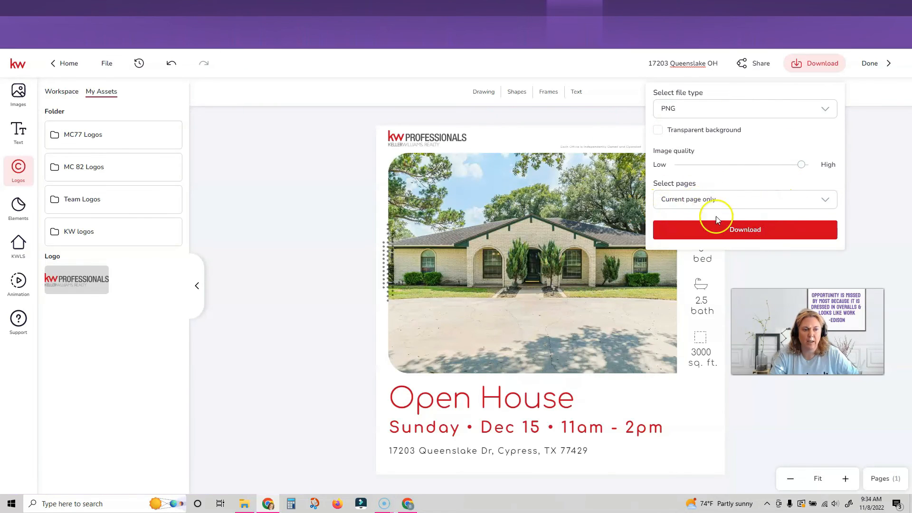
pyautogui.click(734, 229)
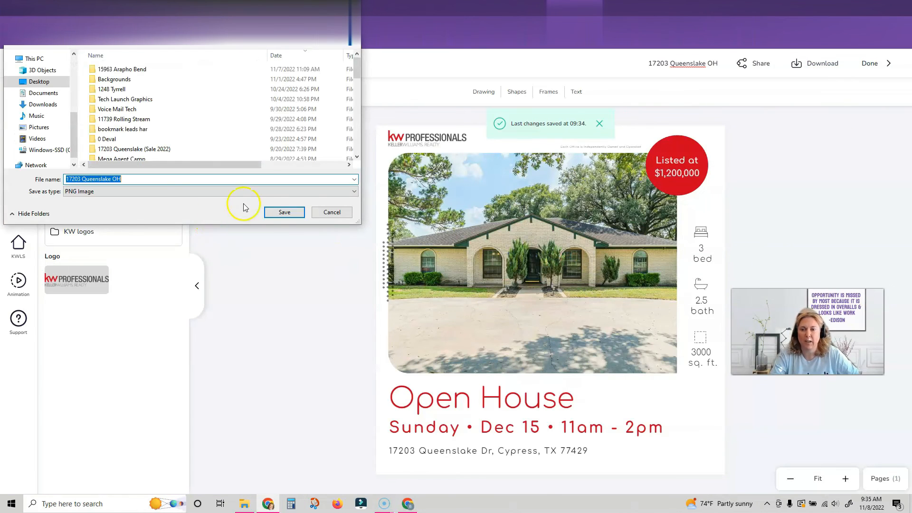
pyautogui.click(282, 212)
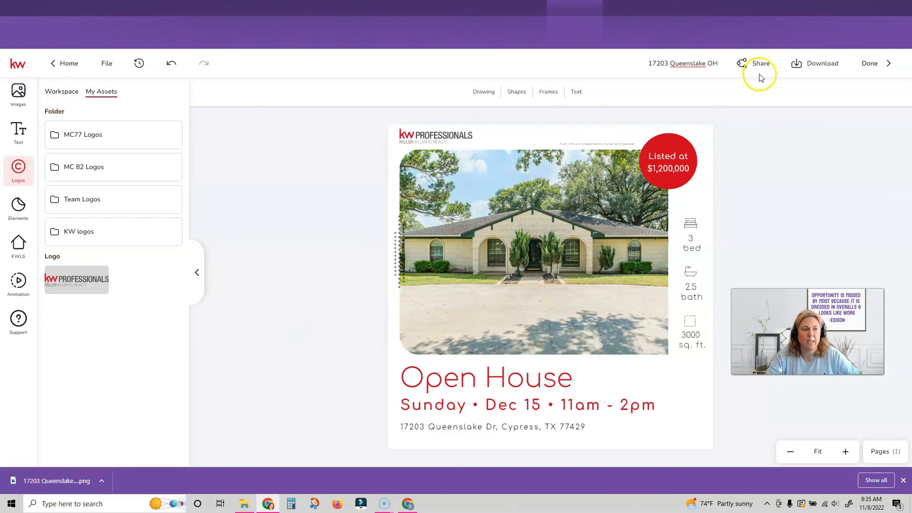
pyautogui.click(75, 64)
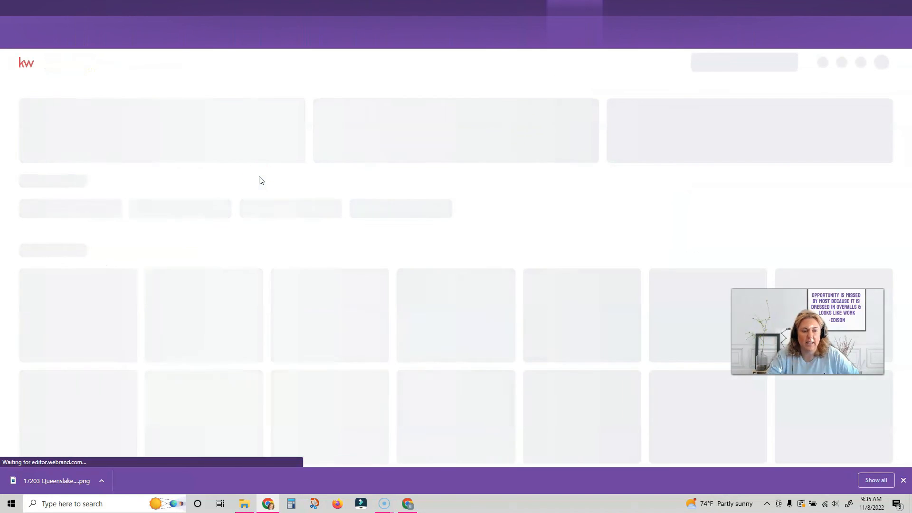
pyautogui.click(295, 303)
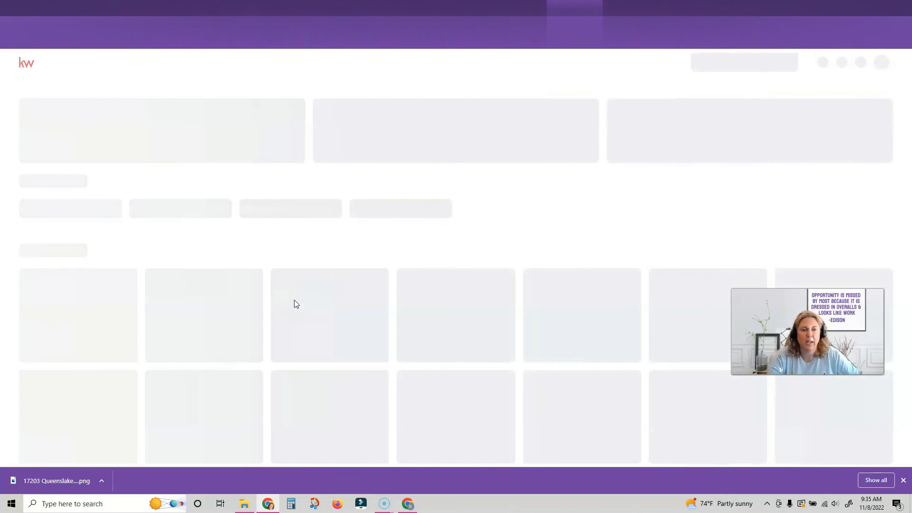